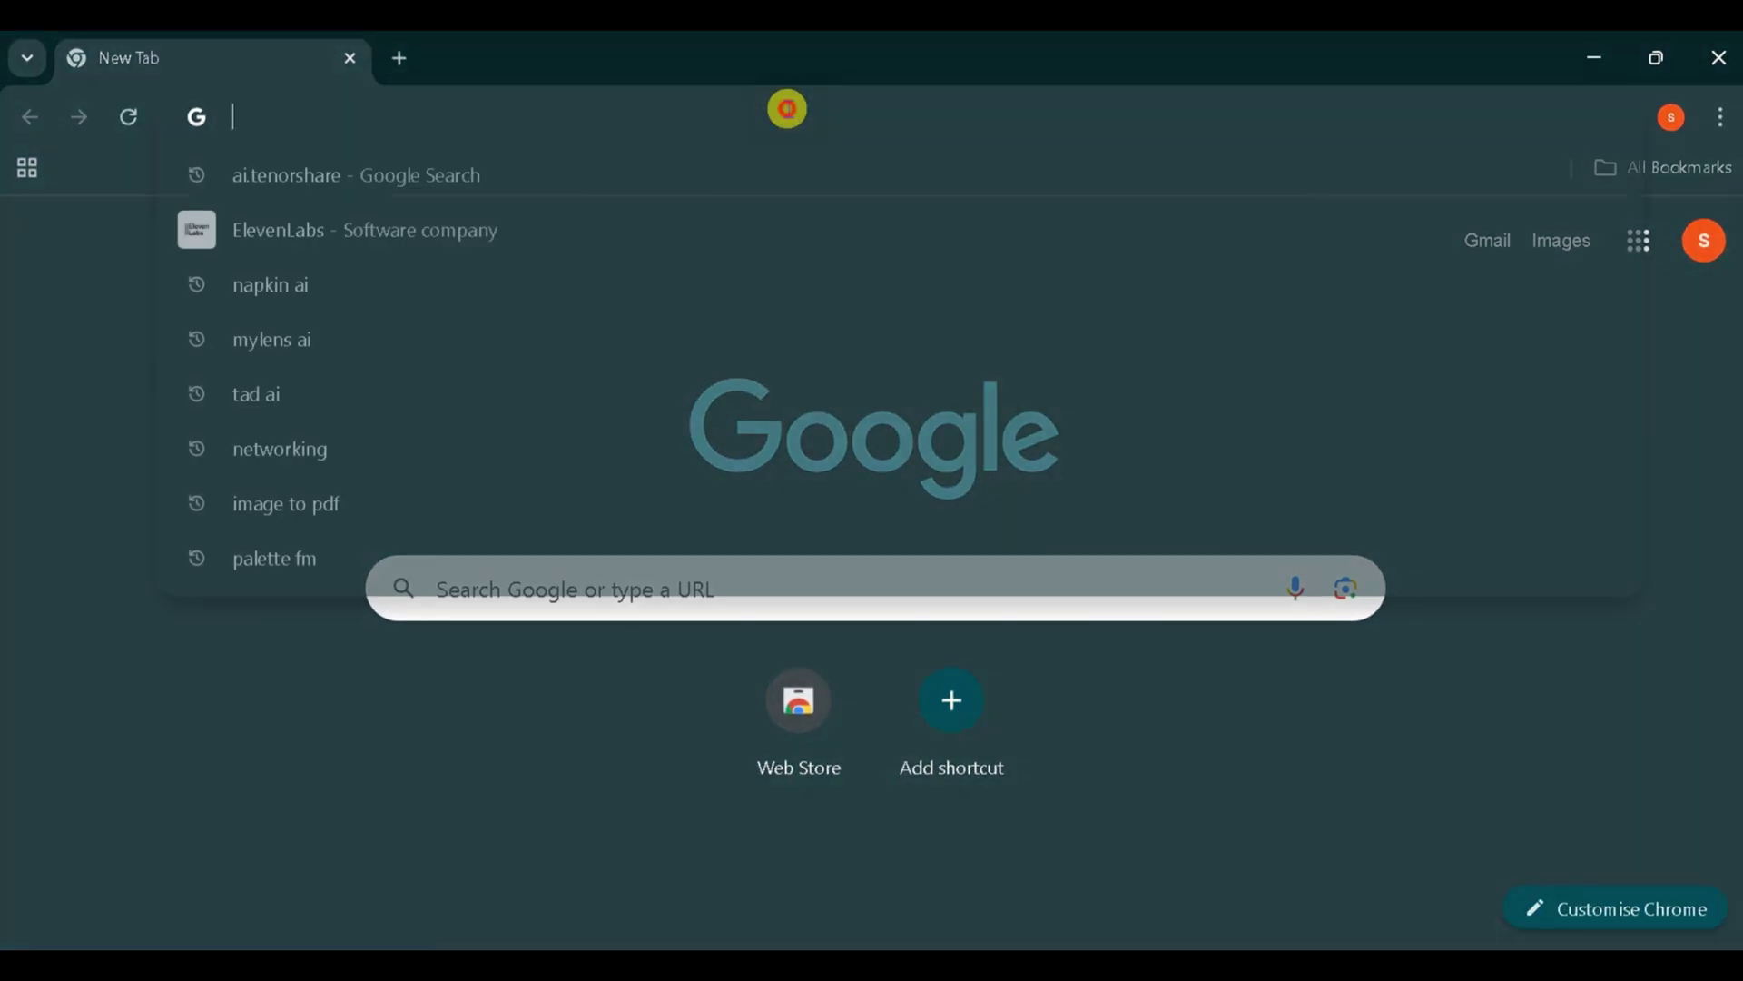
- Go to the Tenorshare AI homepage by entering 'ai.tenorshare' in Chrome's address bar
type("ai.te")
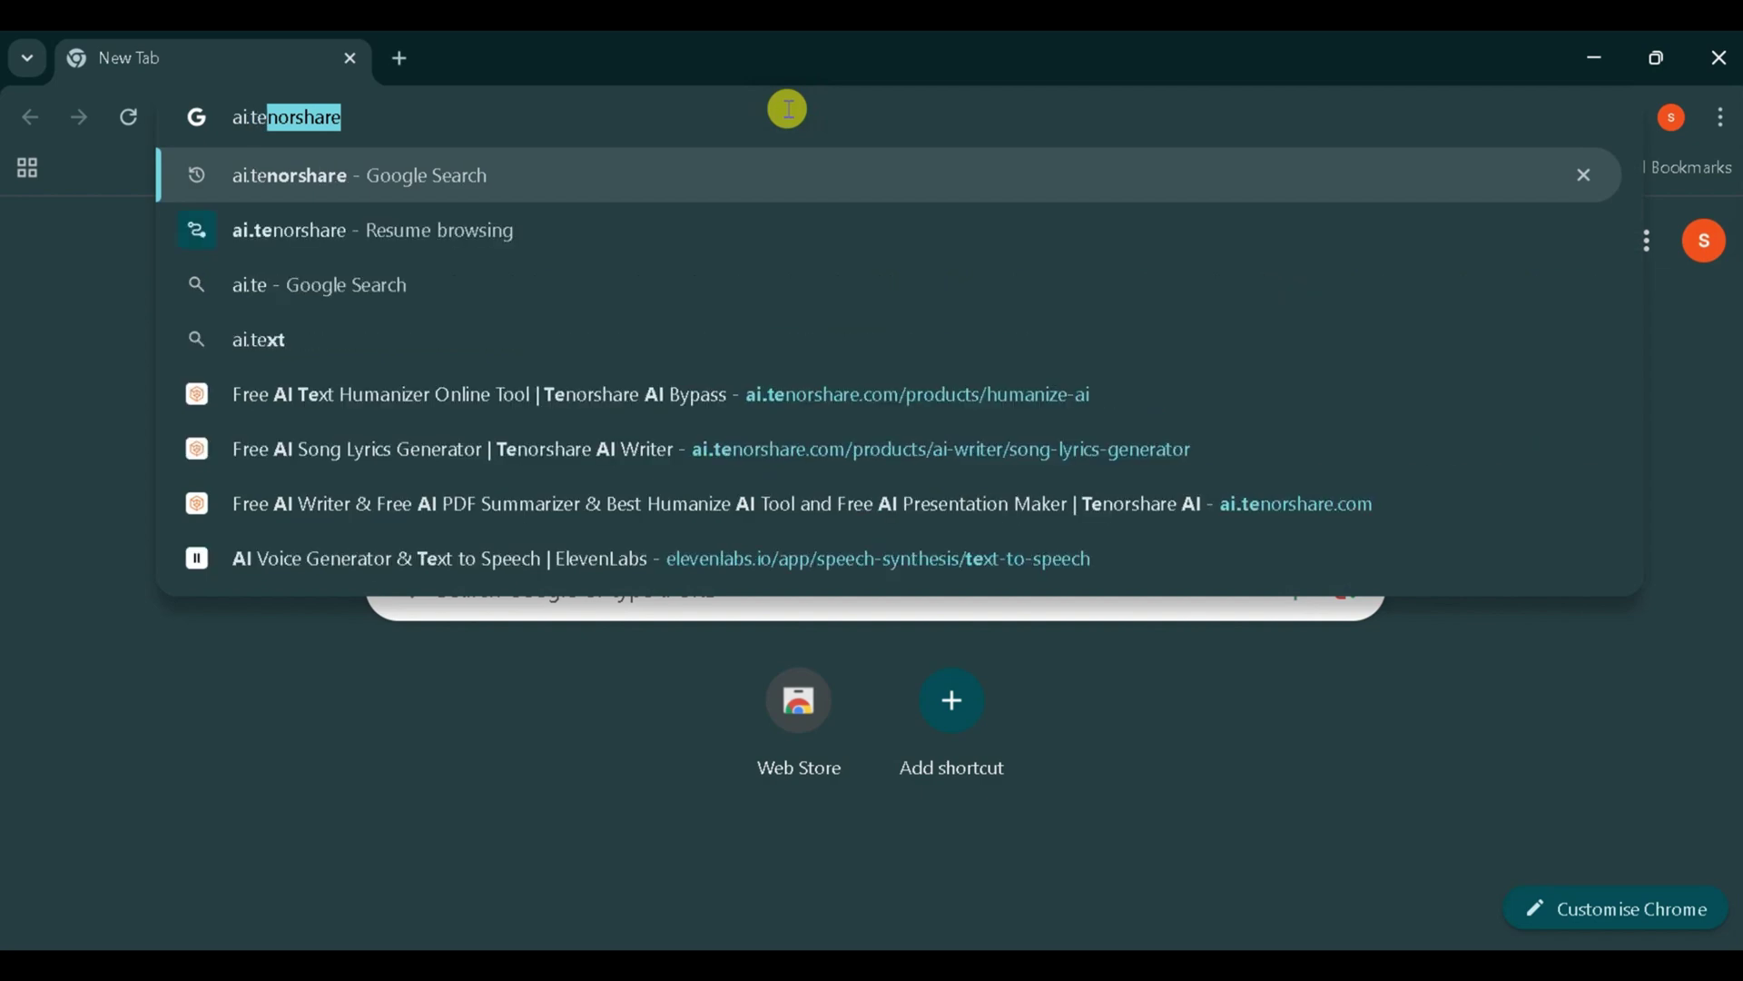
type("norshare")
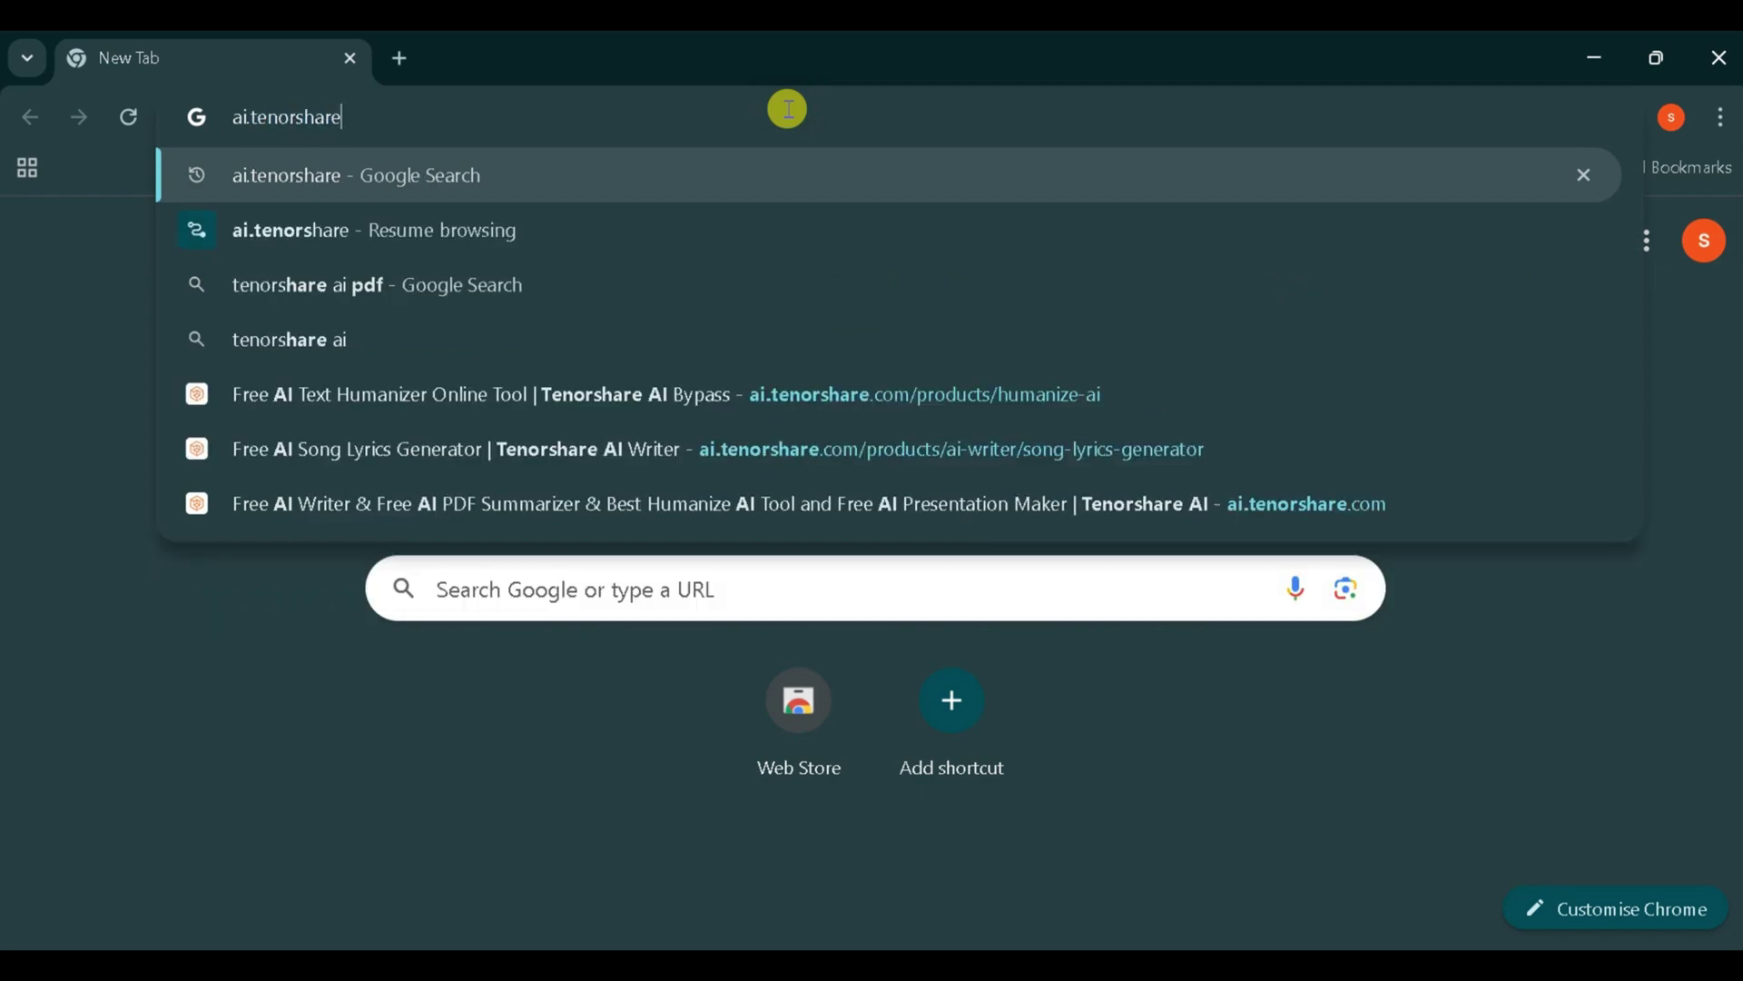
key("Return")
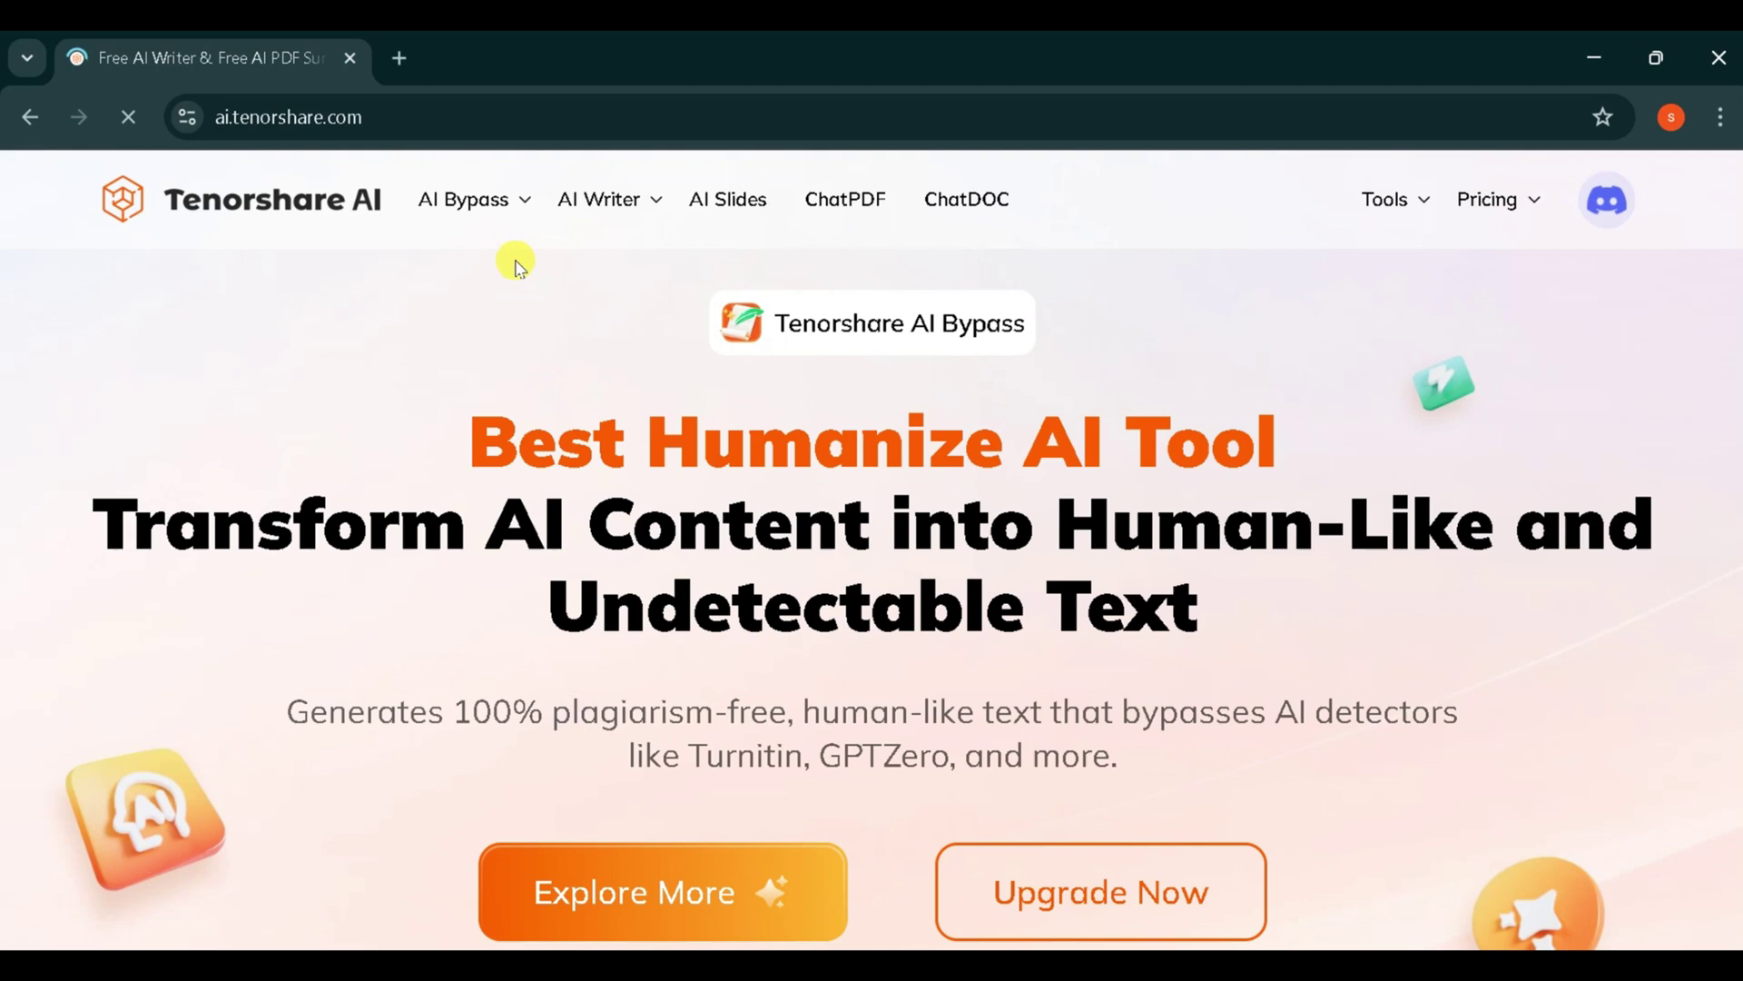
- Open the Humanize AI Text tool from the AI Bypass menu
mouse_move(484, 212)
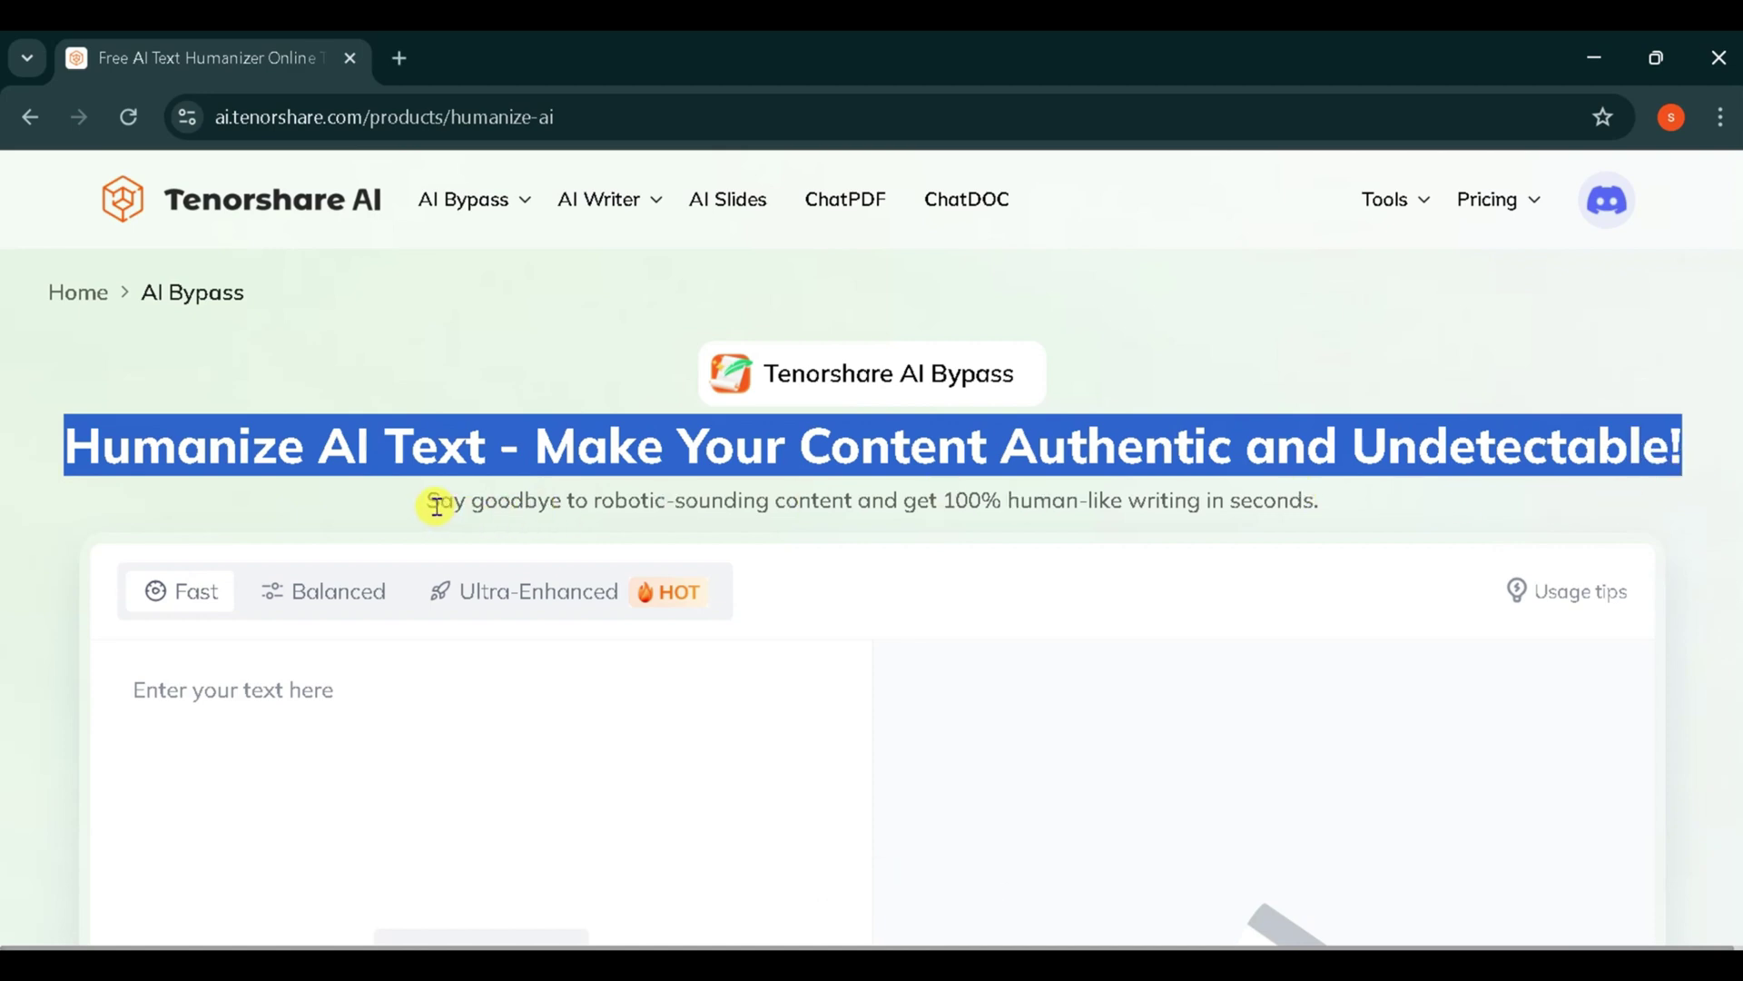
- Highlight the human-like writing subtitle, then show the three Usage tips beside the text boxes
left_click_drag(431, 502, 1300, 504)
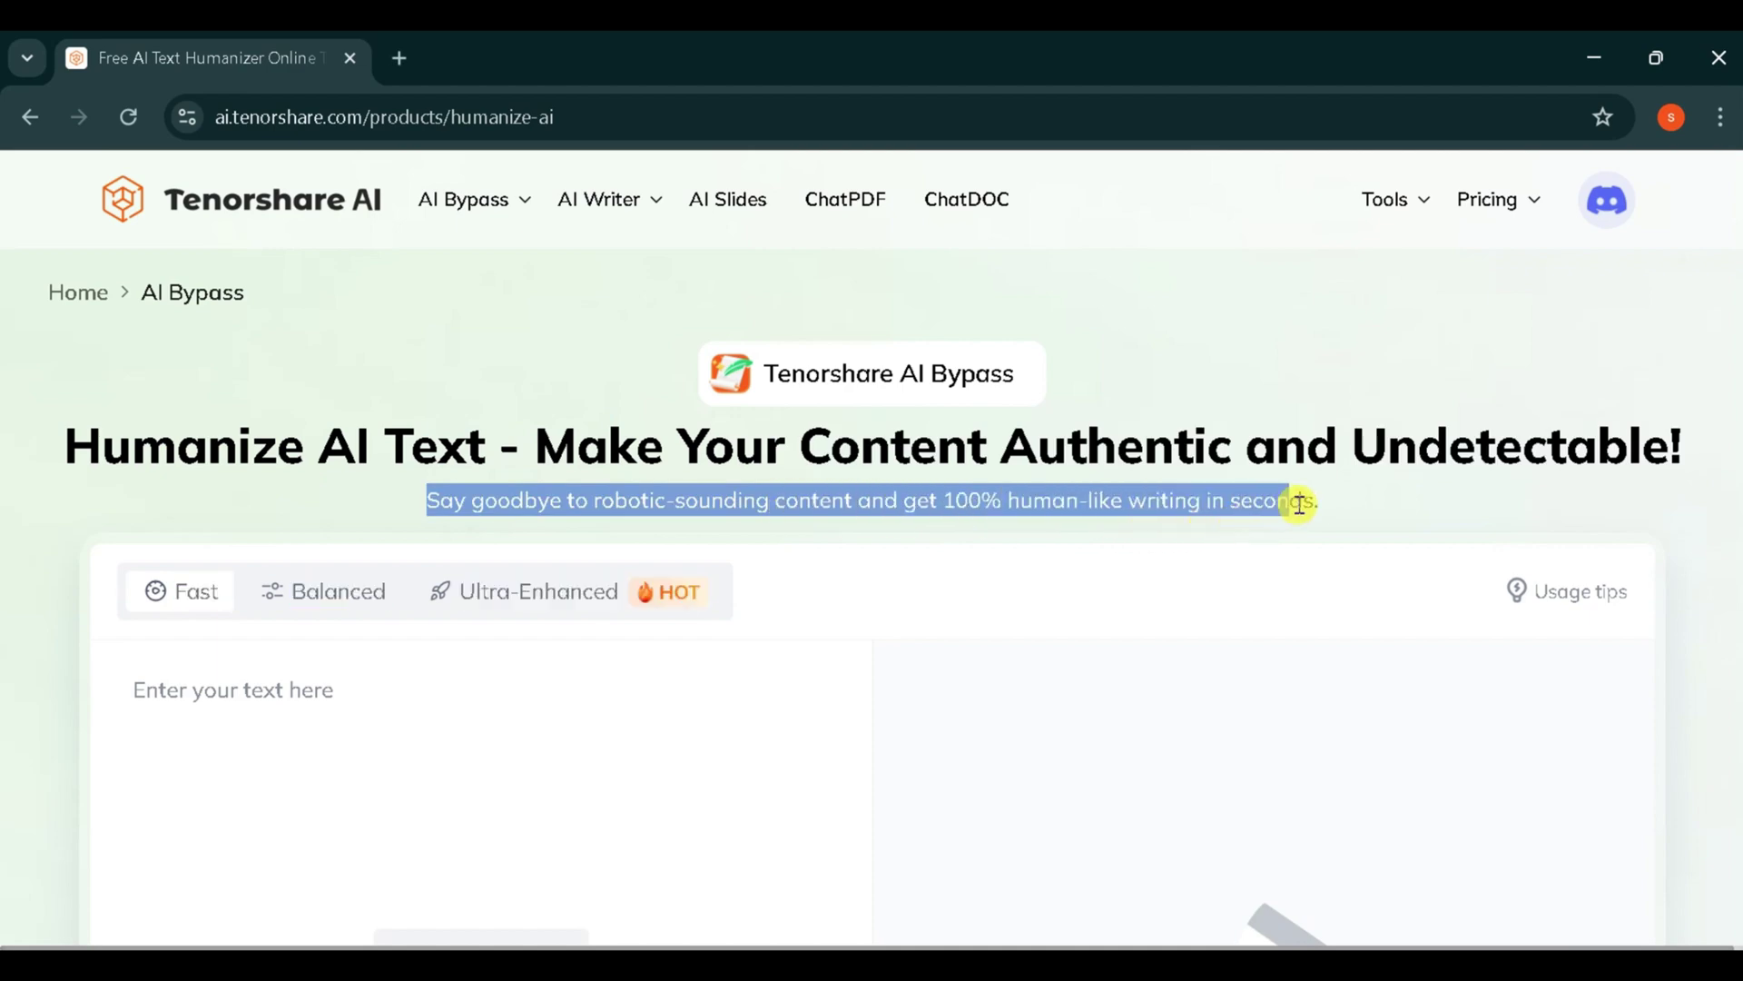
scroll(1334, 508, "down", 3)
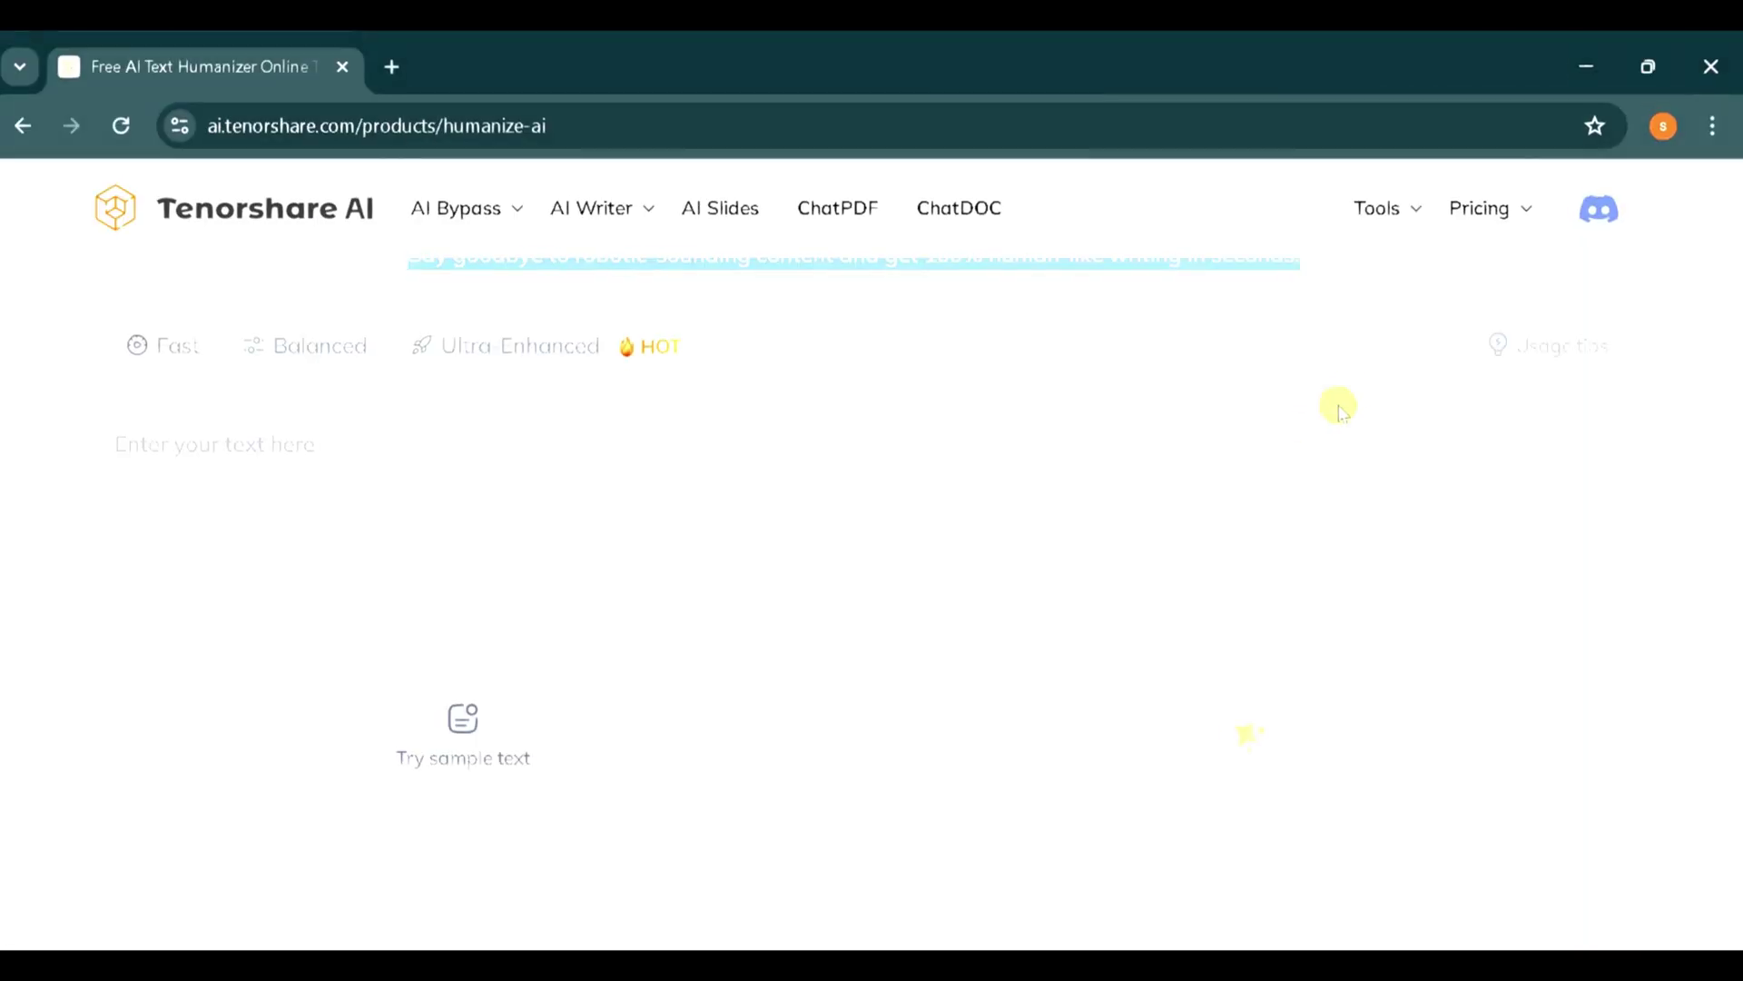
mouse_move(1525, 339)
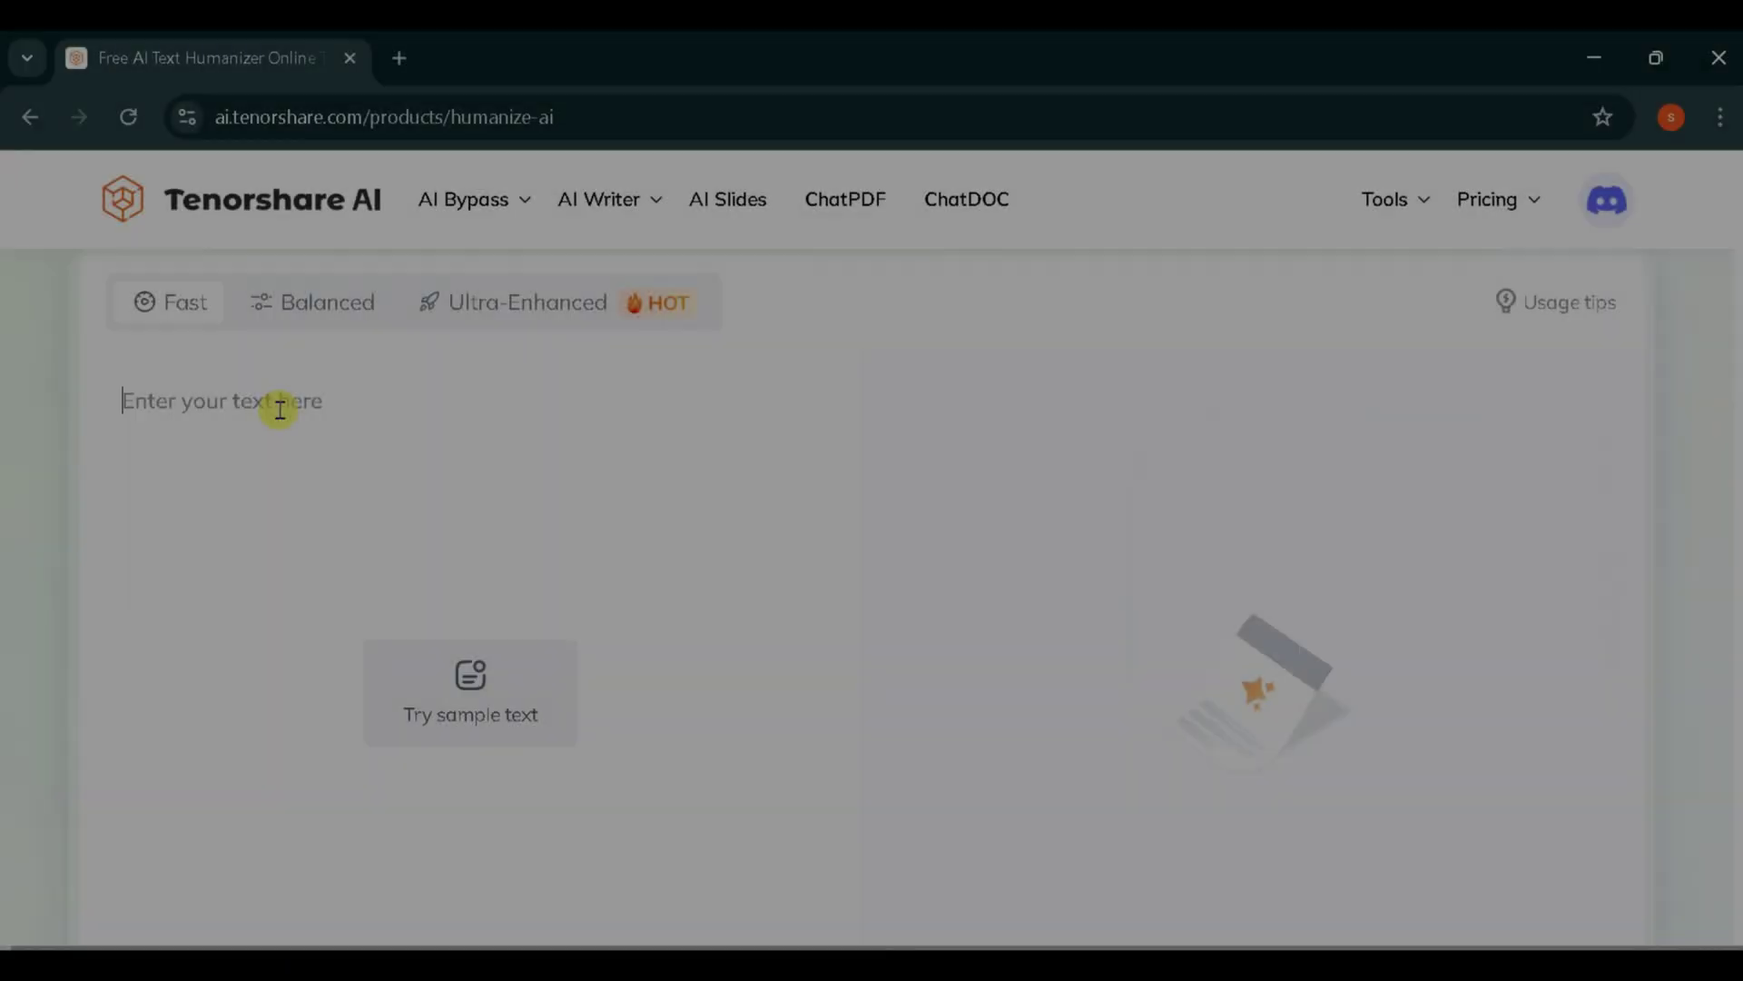
- Paste the 114-word AI-generated computer paragraph into the humanizer's input box
type("The computer is a powerful electronic device that processes data to perform numerous activities. In reality, the computer does only what it is told by software, performing operations at an incredible speed and with great accuracy. Among many tasks performed by a computer, an interesting one is input-process-output. Different devices are used for input (like the keyboard, mouse, scanner, etc.) through which we can enter information into the computer and output to see or read processed data (like monitors and printers). To effectively carry out its functions, the necessary hardware of the computer, which includes the CPU, memory (RAM), and storage drives, as well as other peripherals, helps integrate these functions well.")
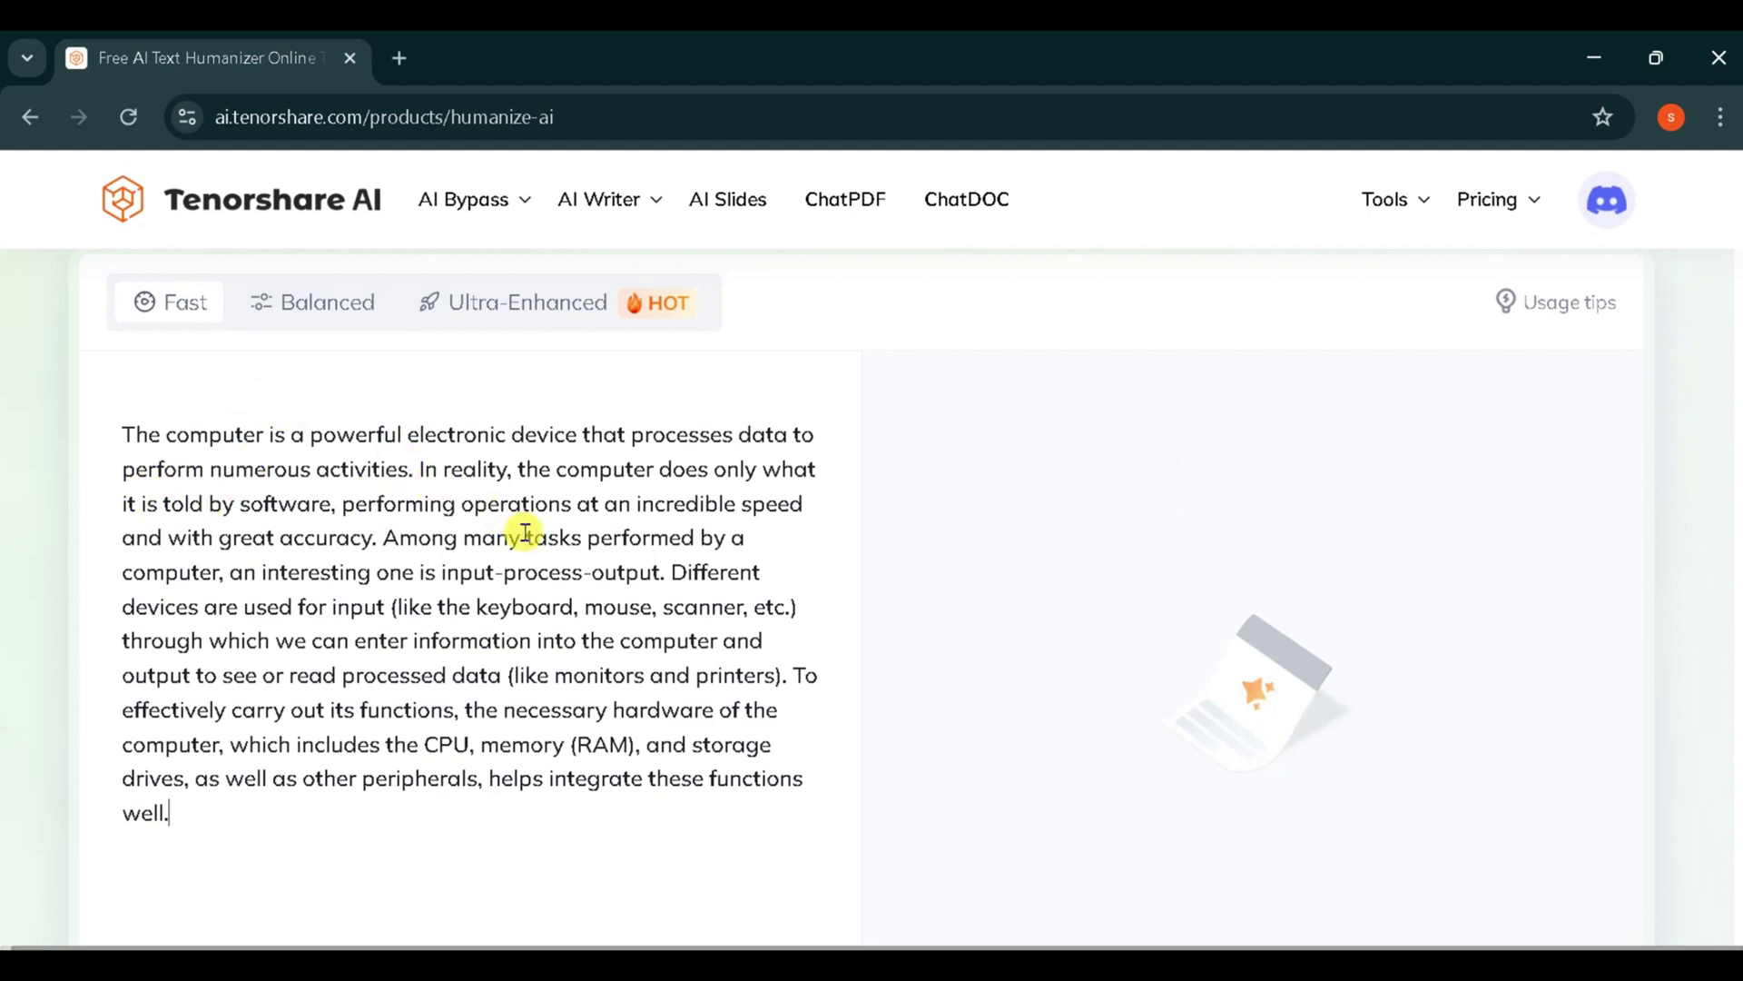
scroll(526, 533, "down", 3)
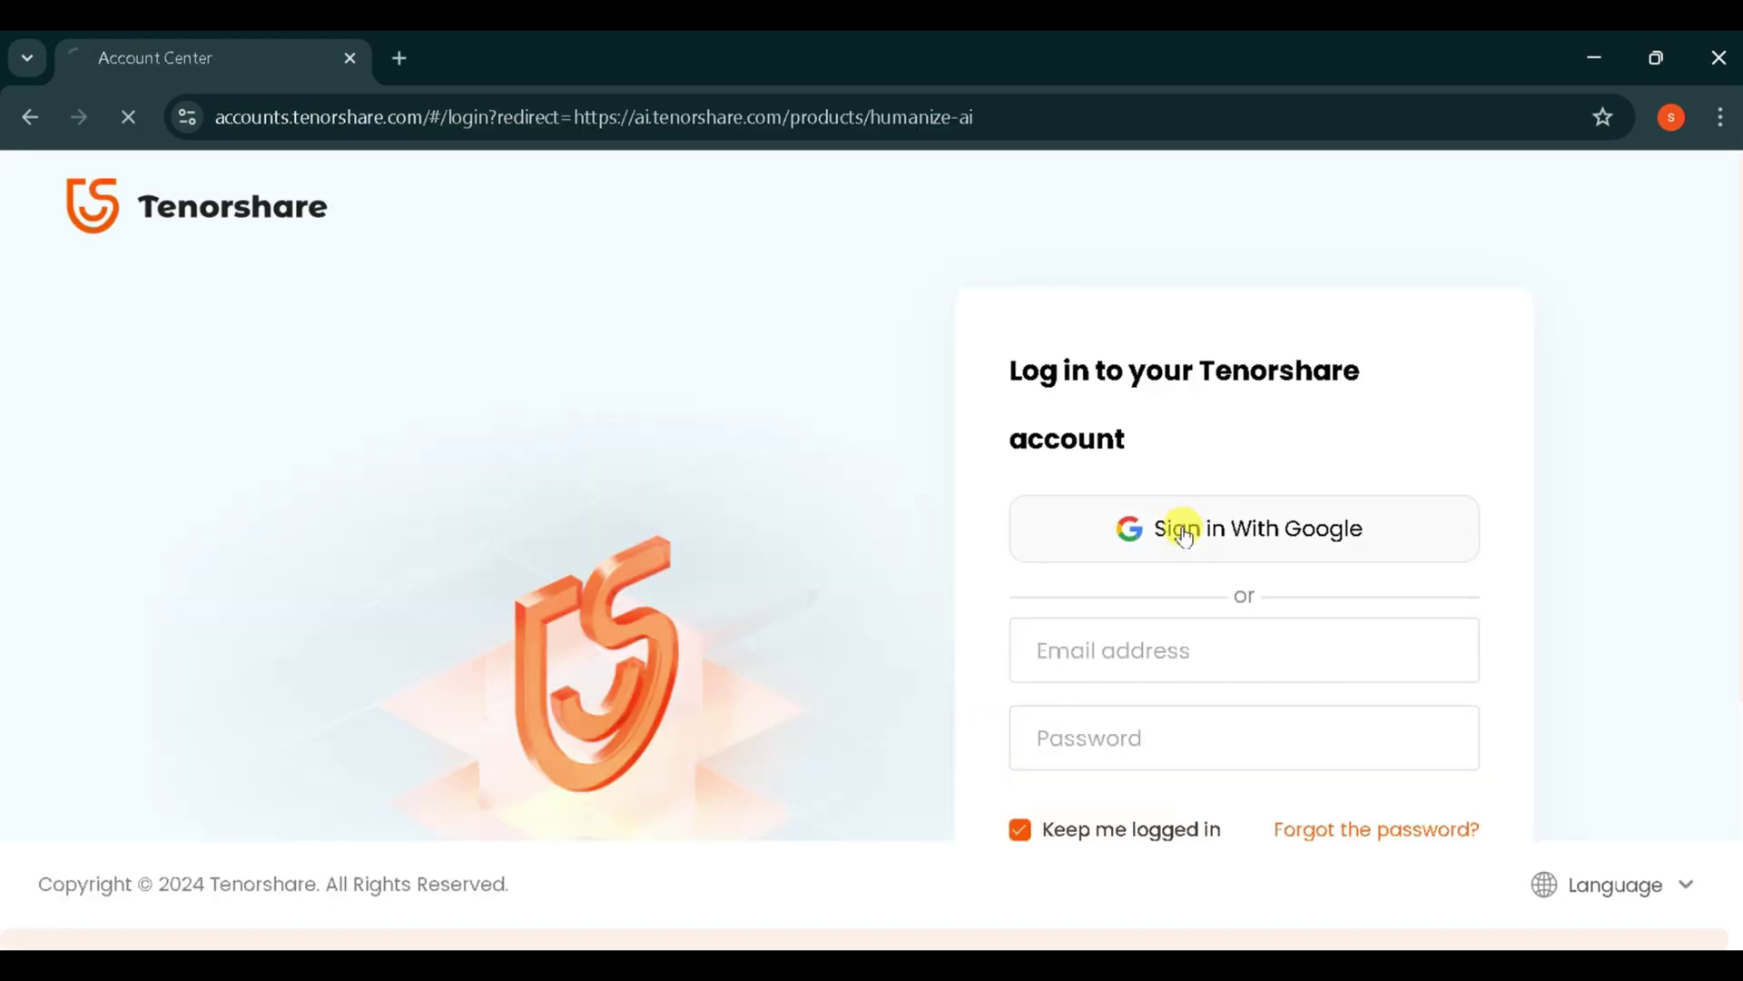
- Sign in with Google and humanize the pasted computer paragraph
left_click(1183, 534)
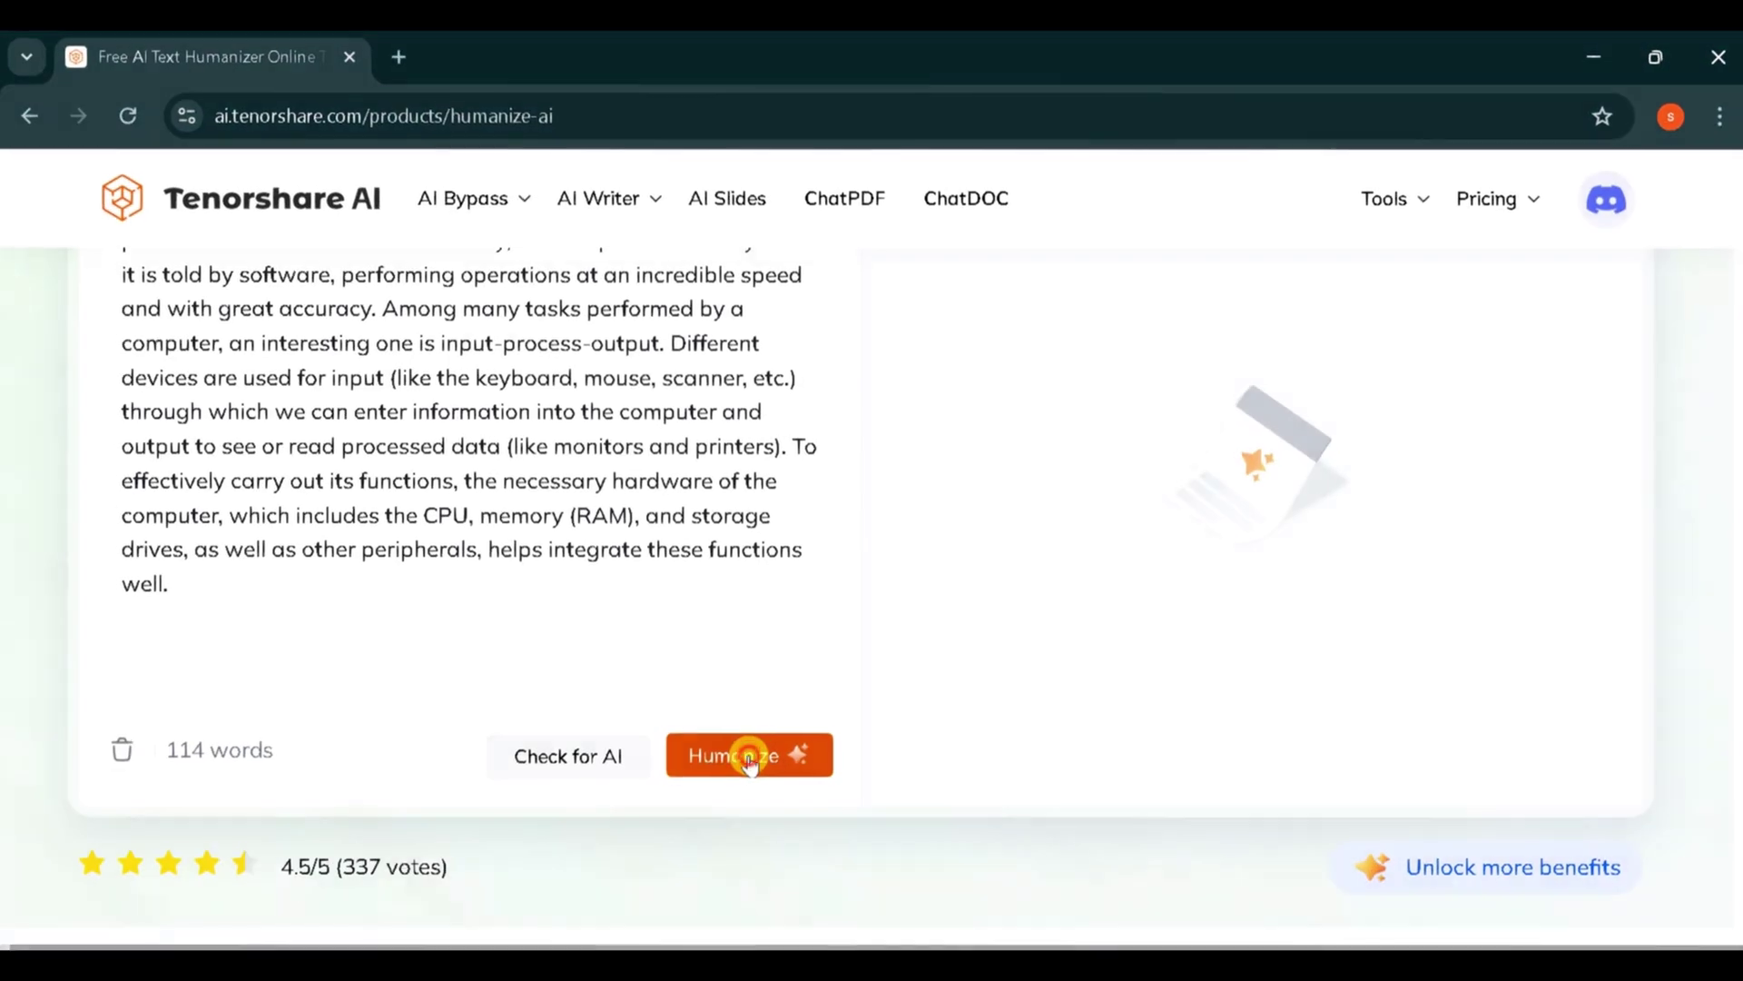
left_click(747, 750)
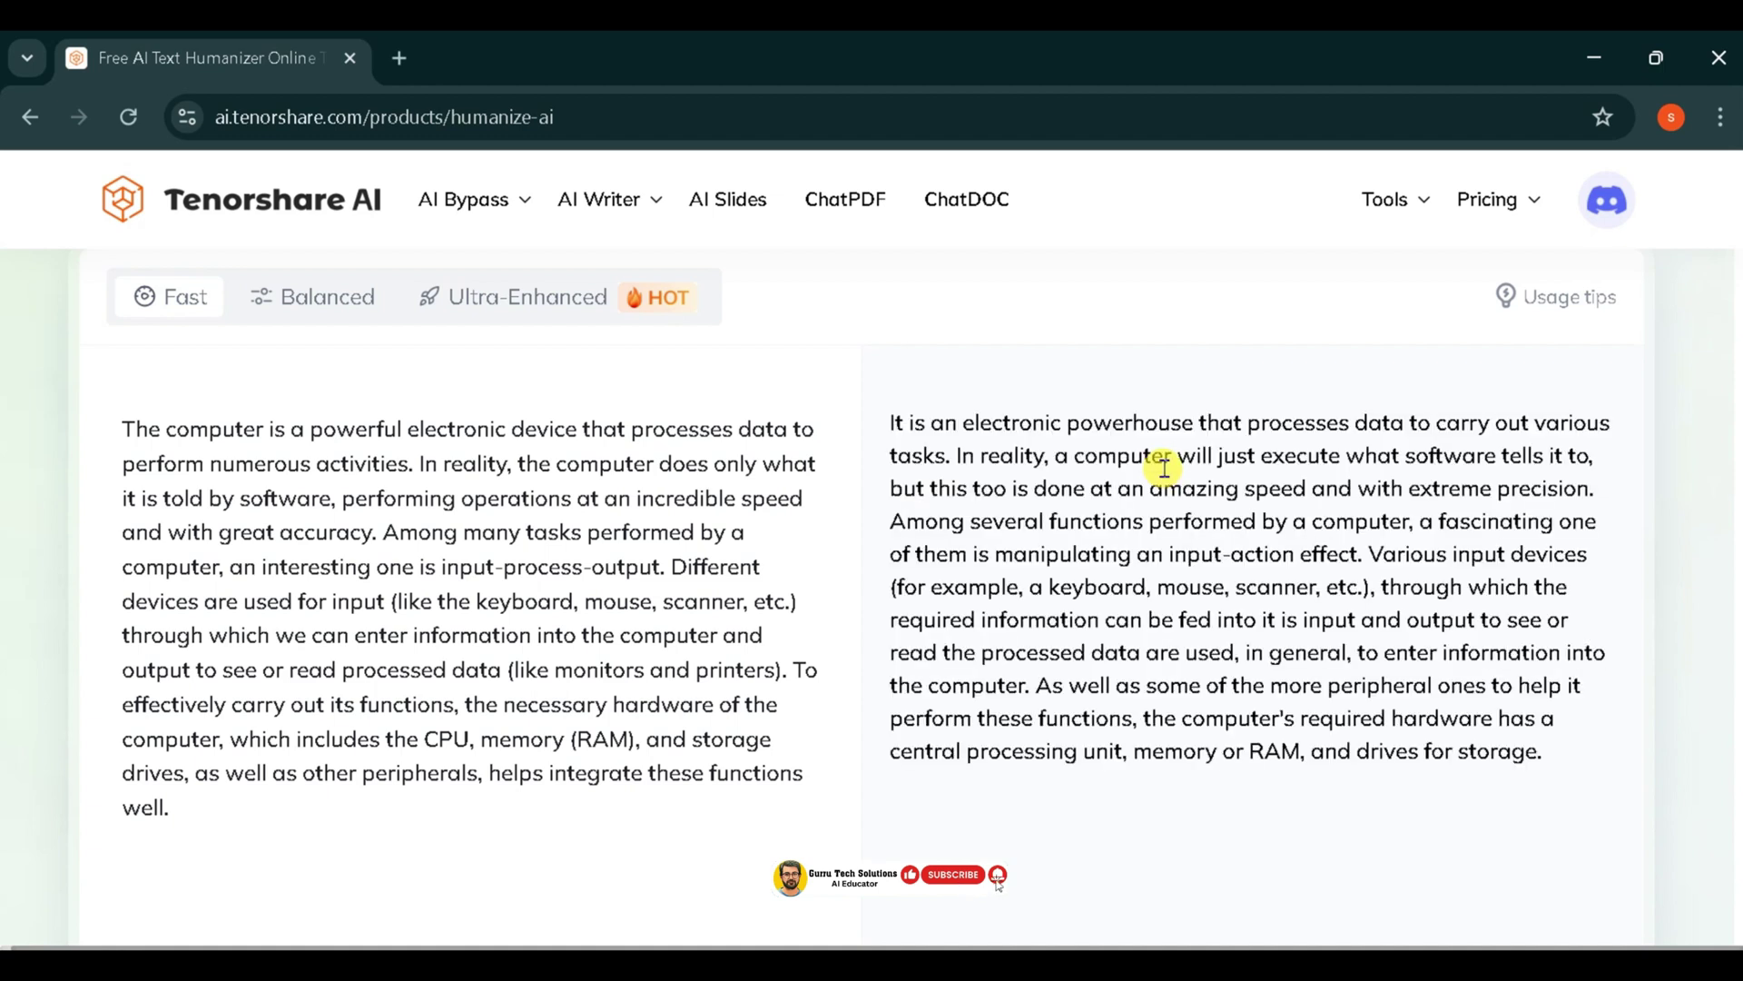
- Check the AI detector results and highlight the likely human-written verdict for the 128-word rewrite
scroll(1094, 541, "down", 1)
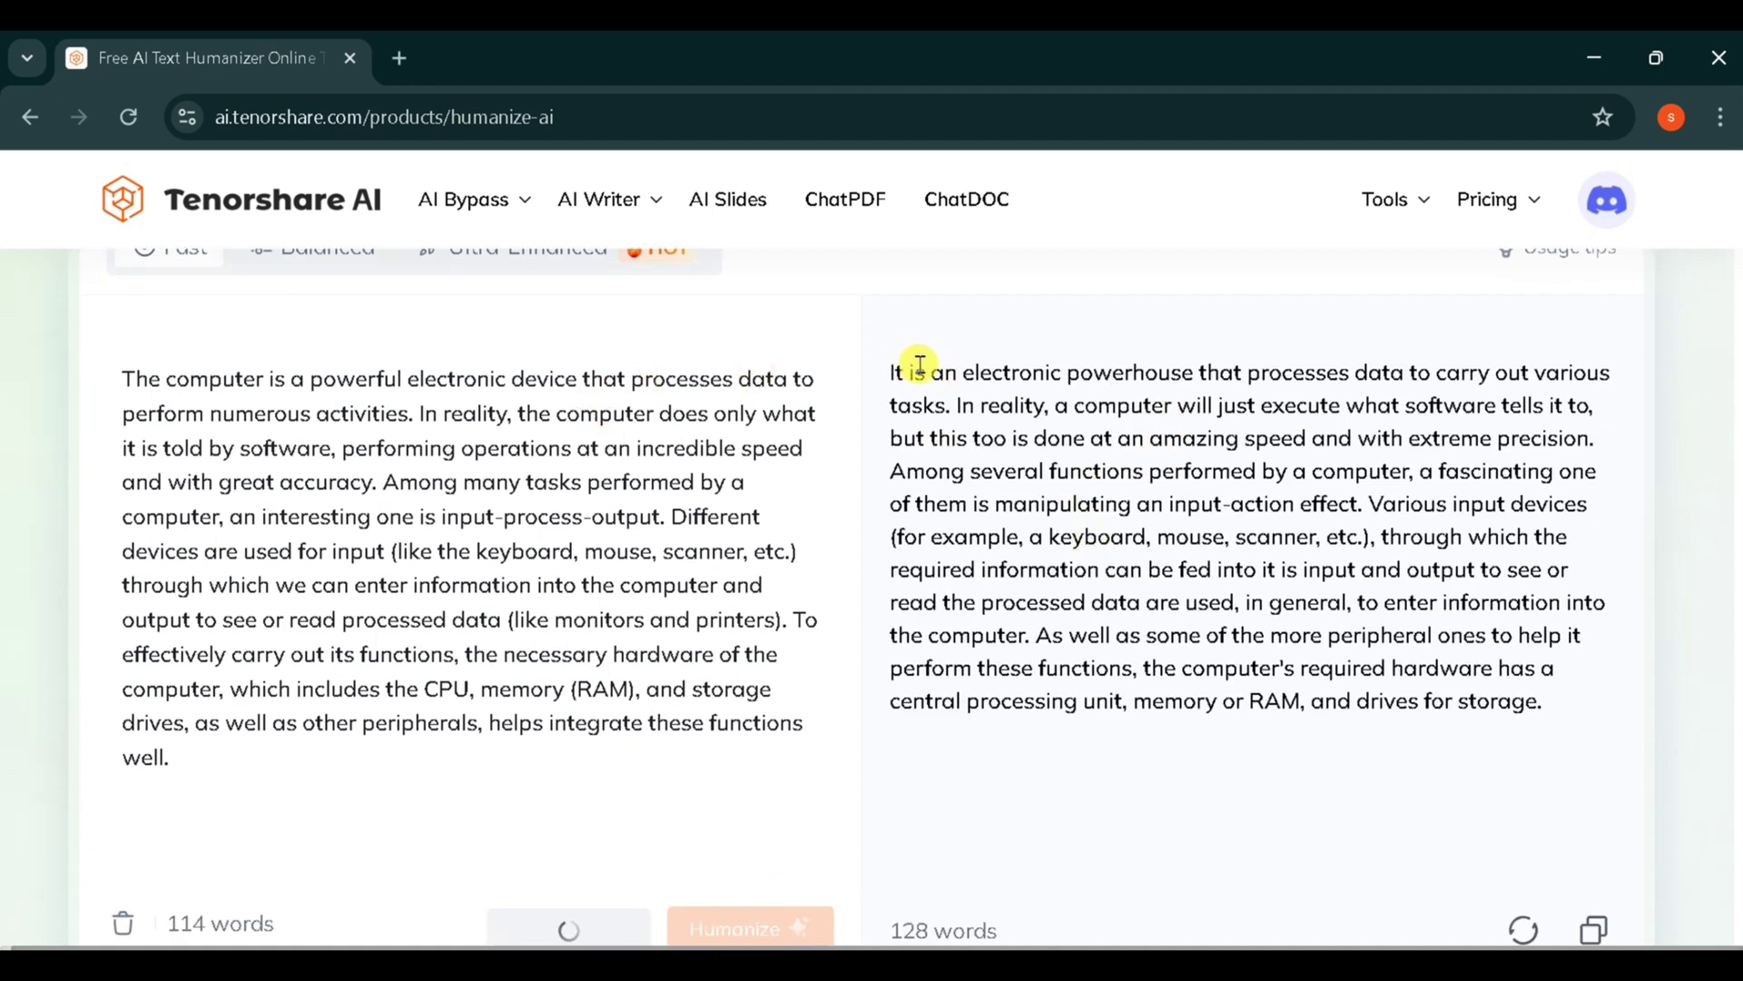
scroll(1019, 431, "down", 10)
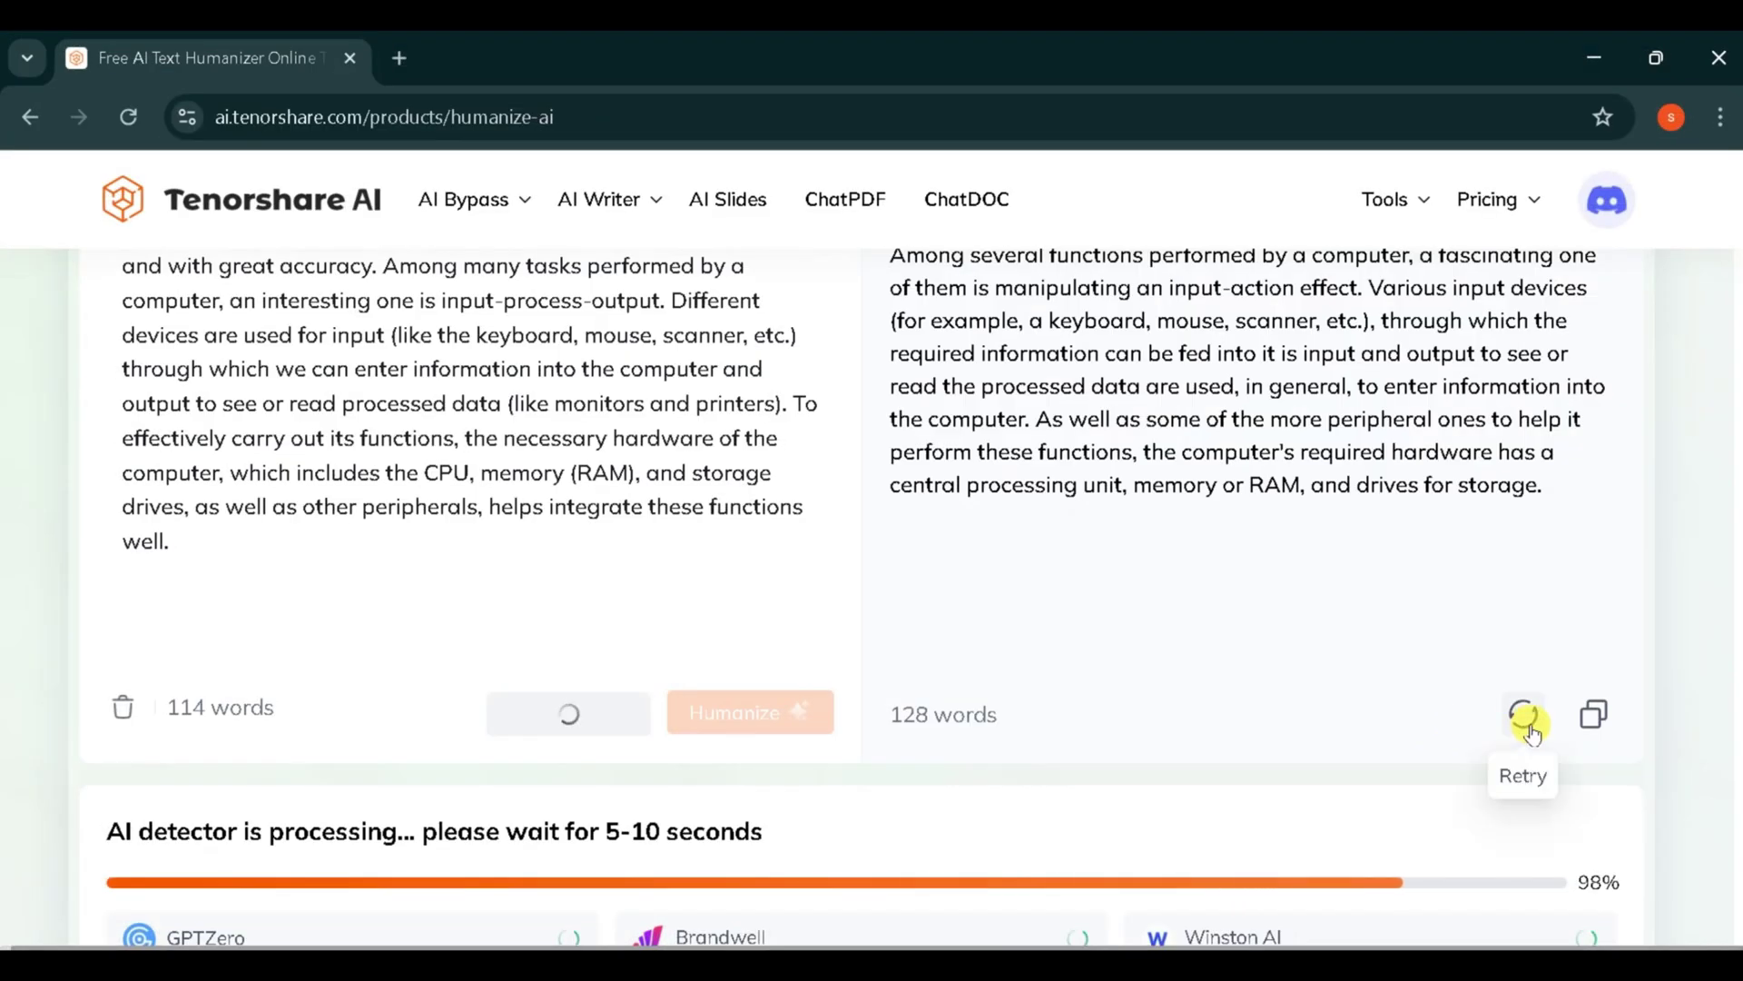
left_click_drag(191, 468, 651, 492)
scroll(1066, 817, "down", 8)
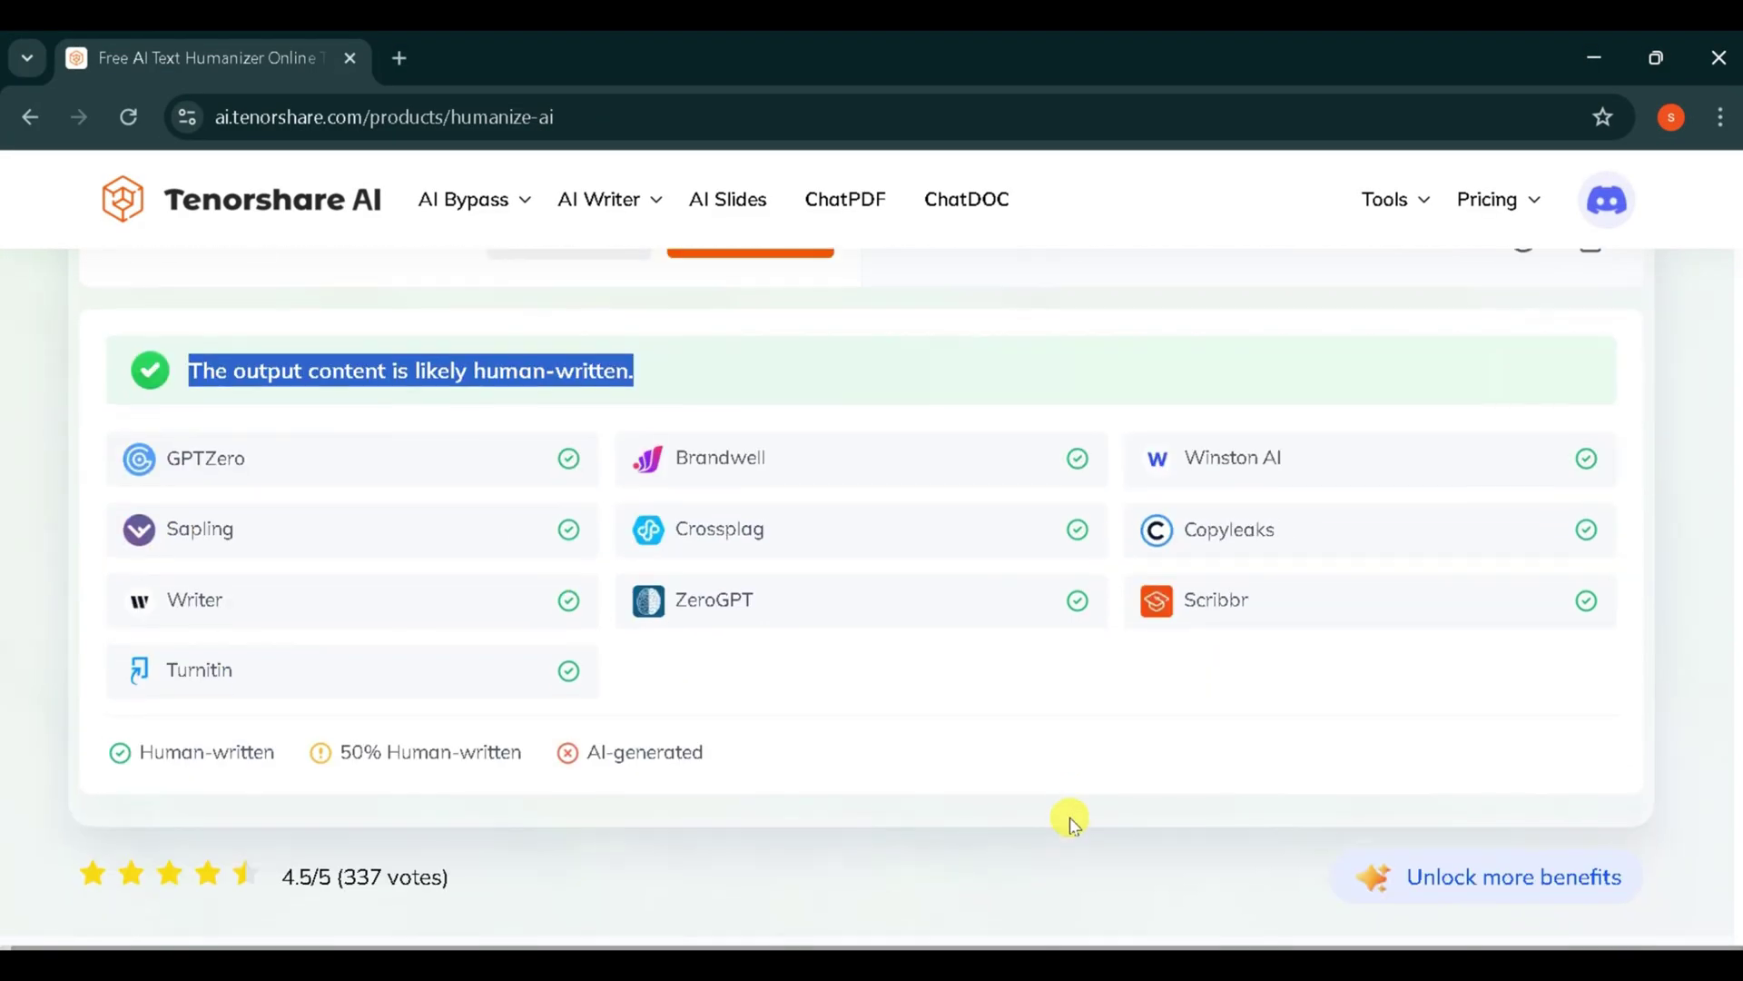
scroll(1071, 821, "down", 1)
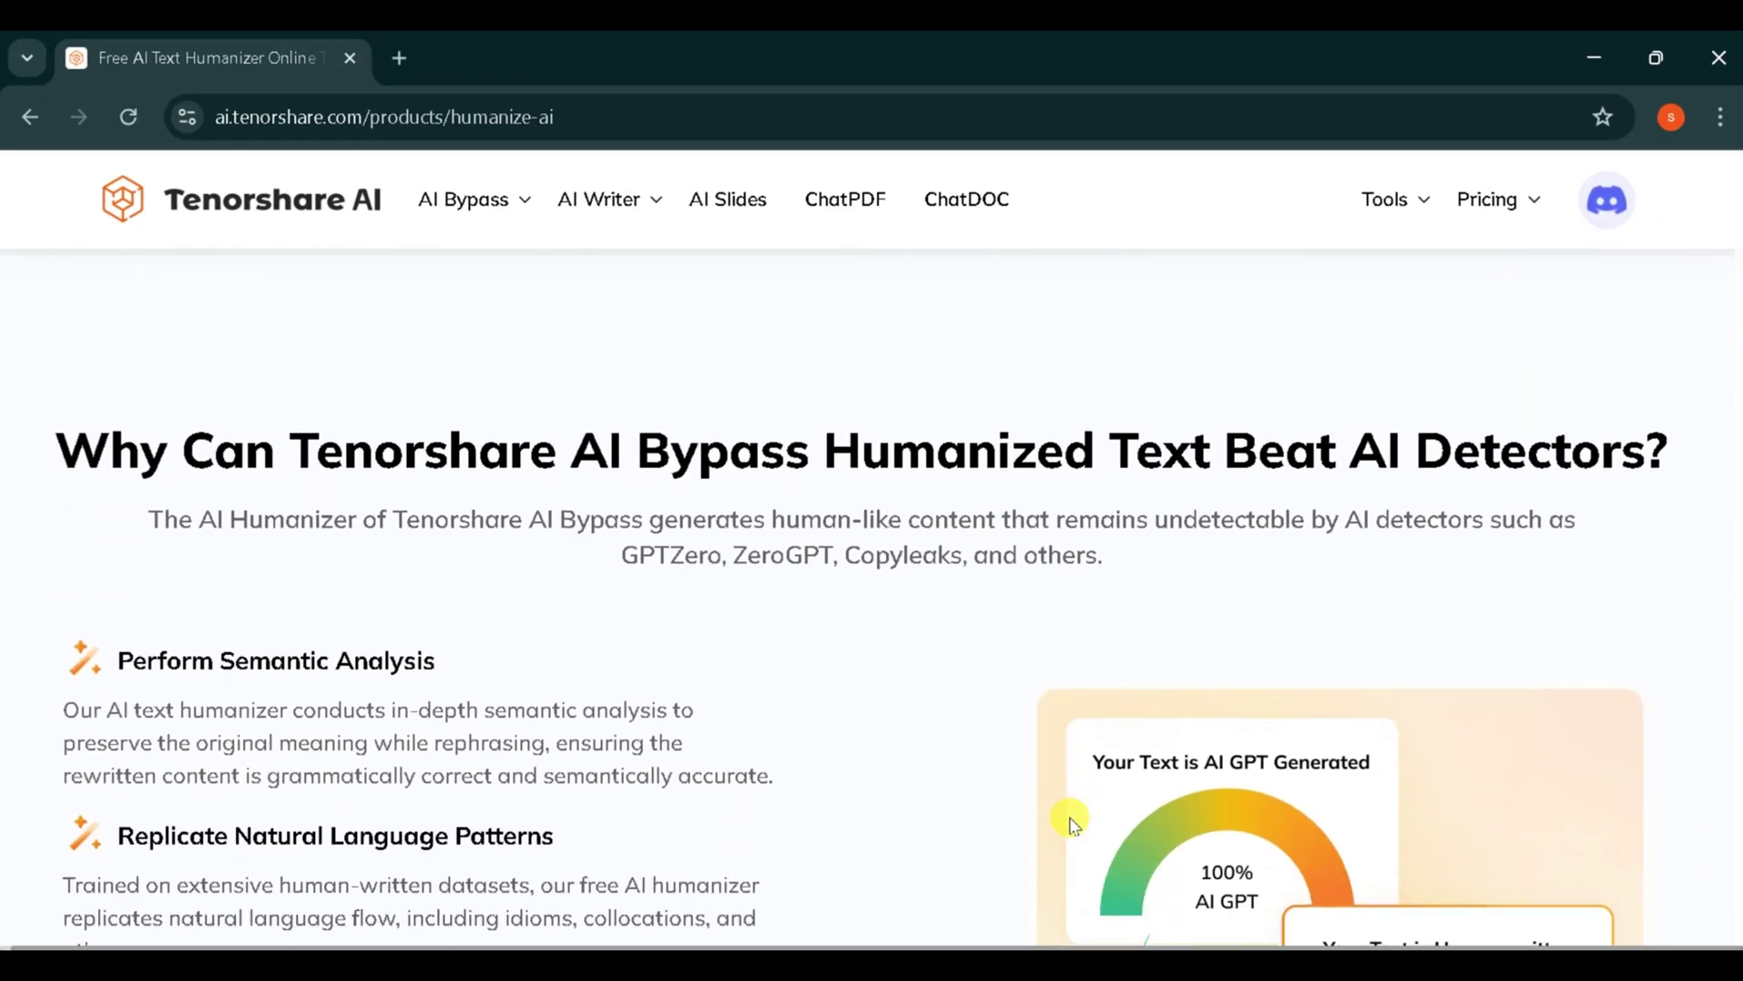
left_click_drag(84, 451, 1698, 466)
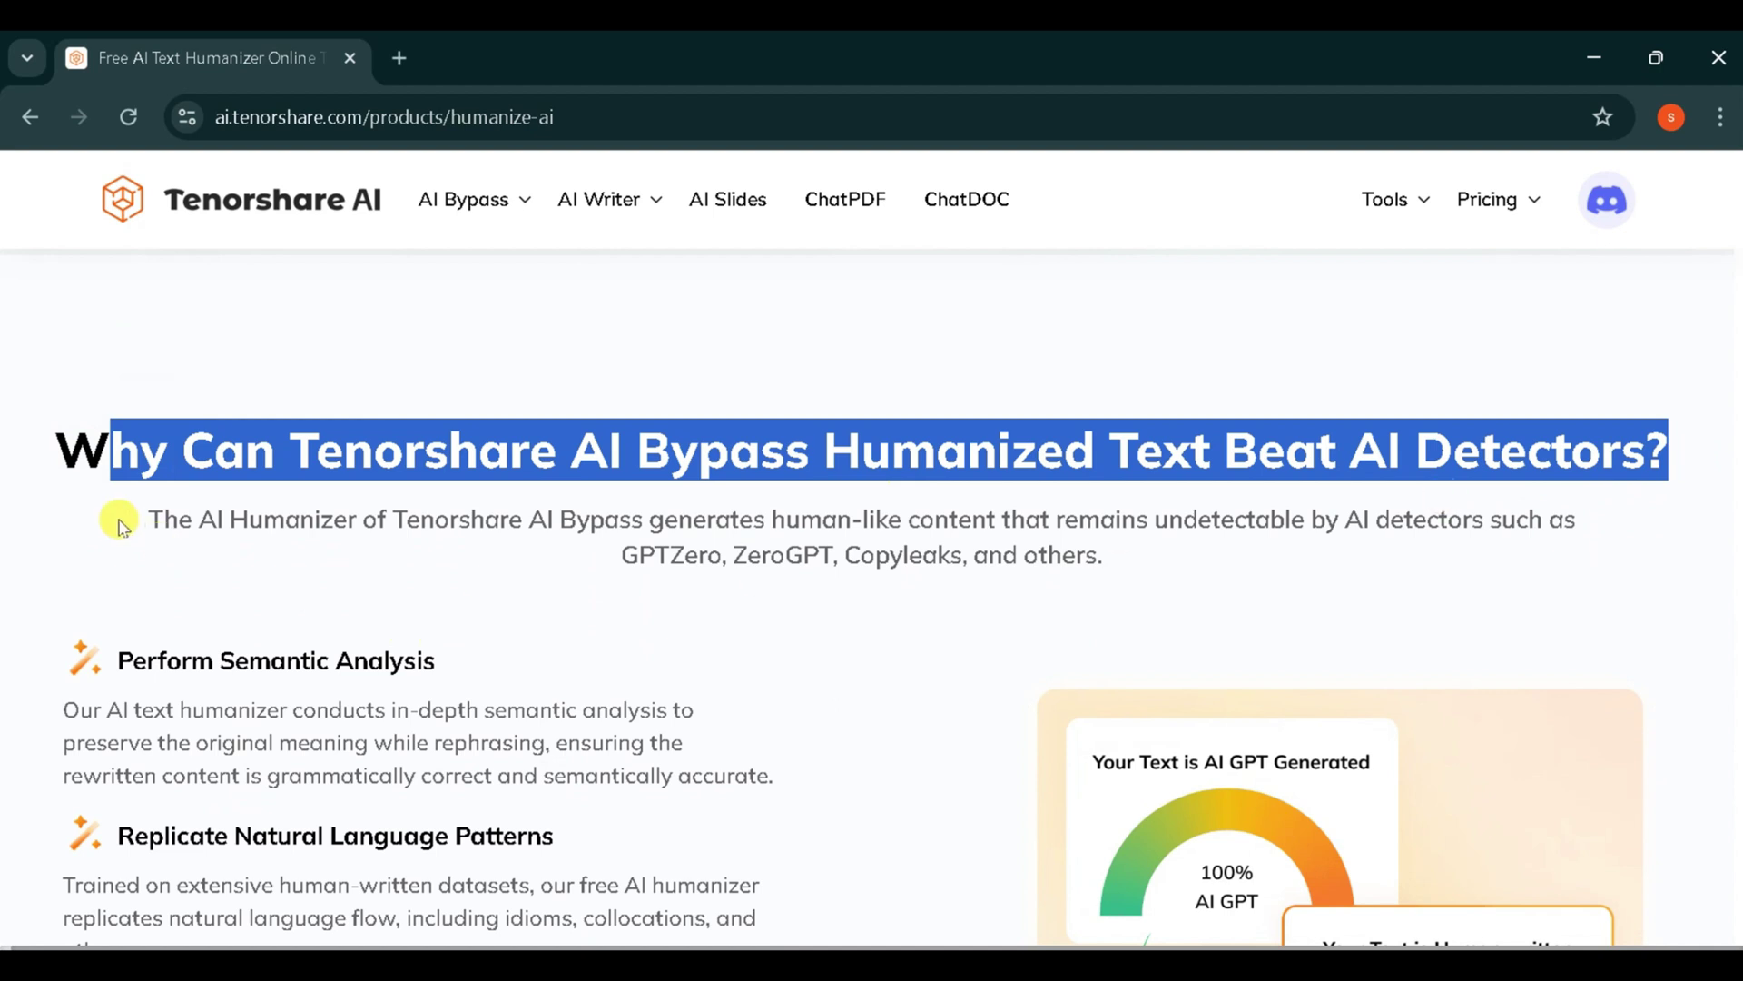
left_click_drag(123, 527, 1237, 556)
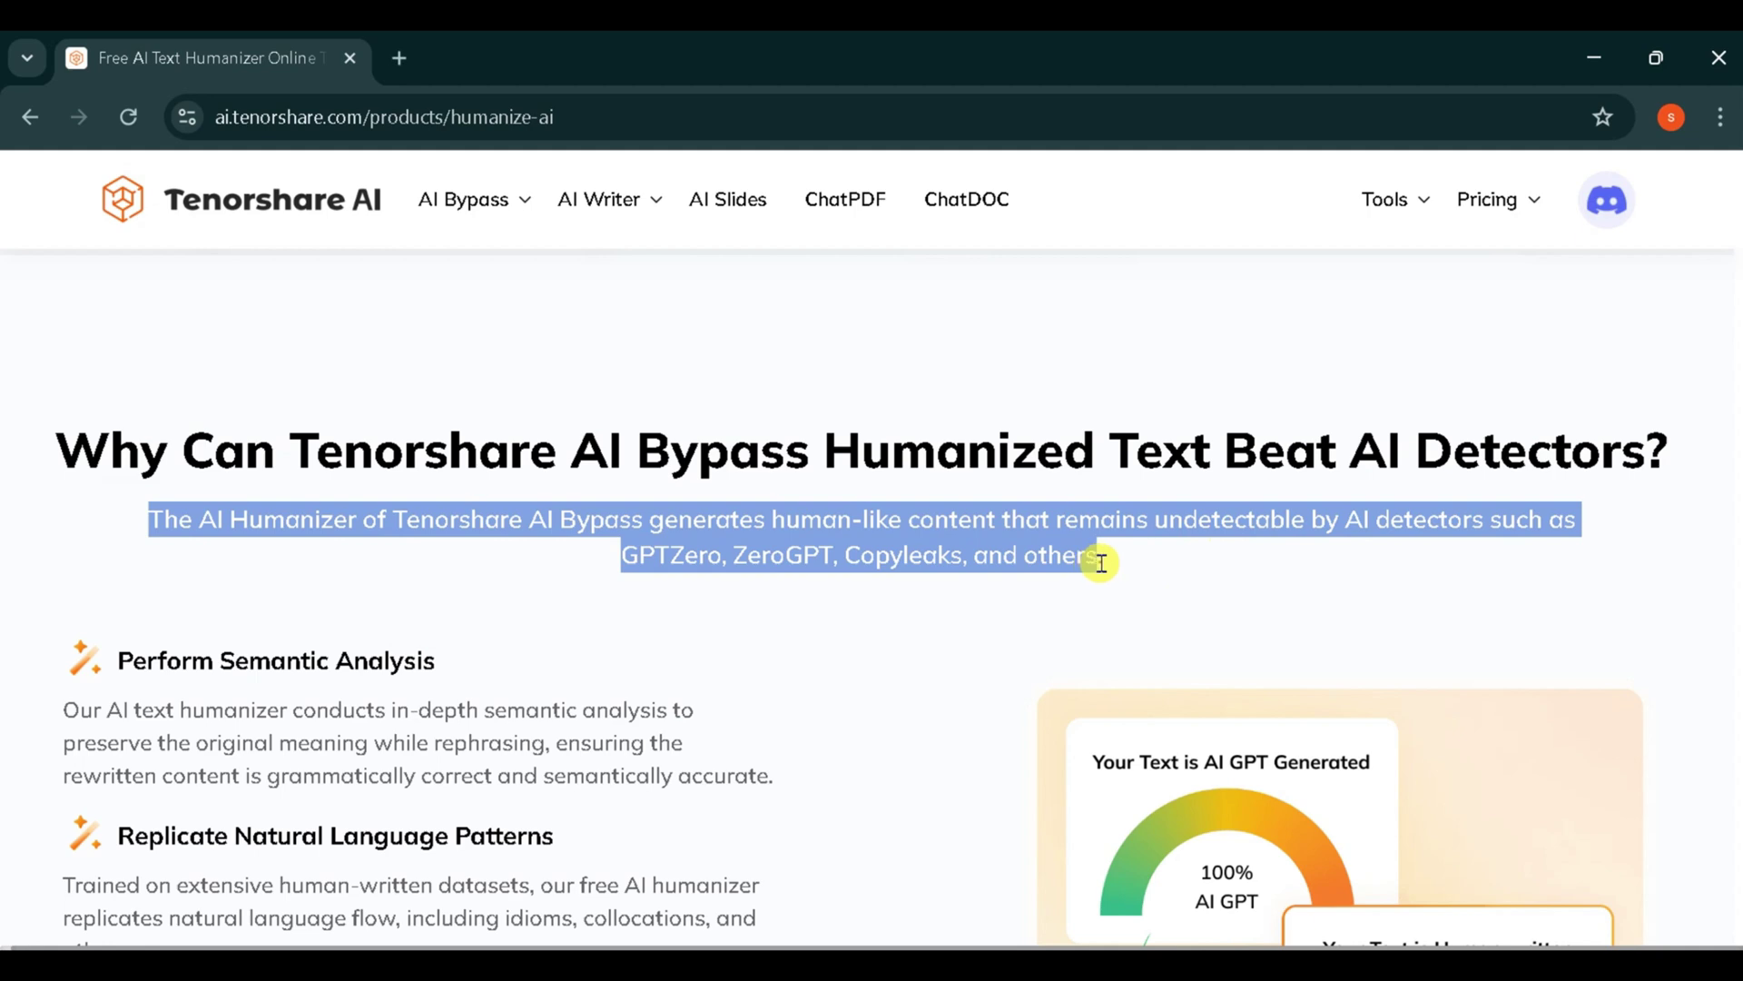
scroll(717, 641, "down", 2)
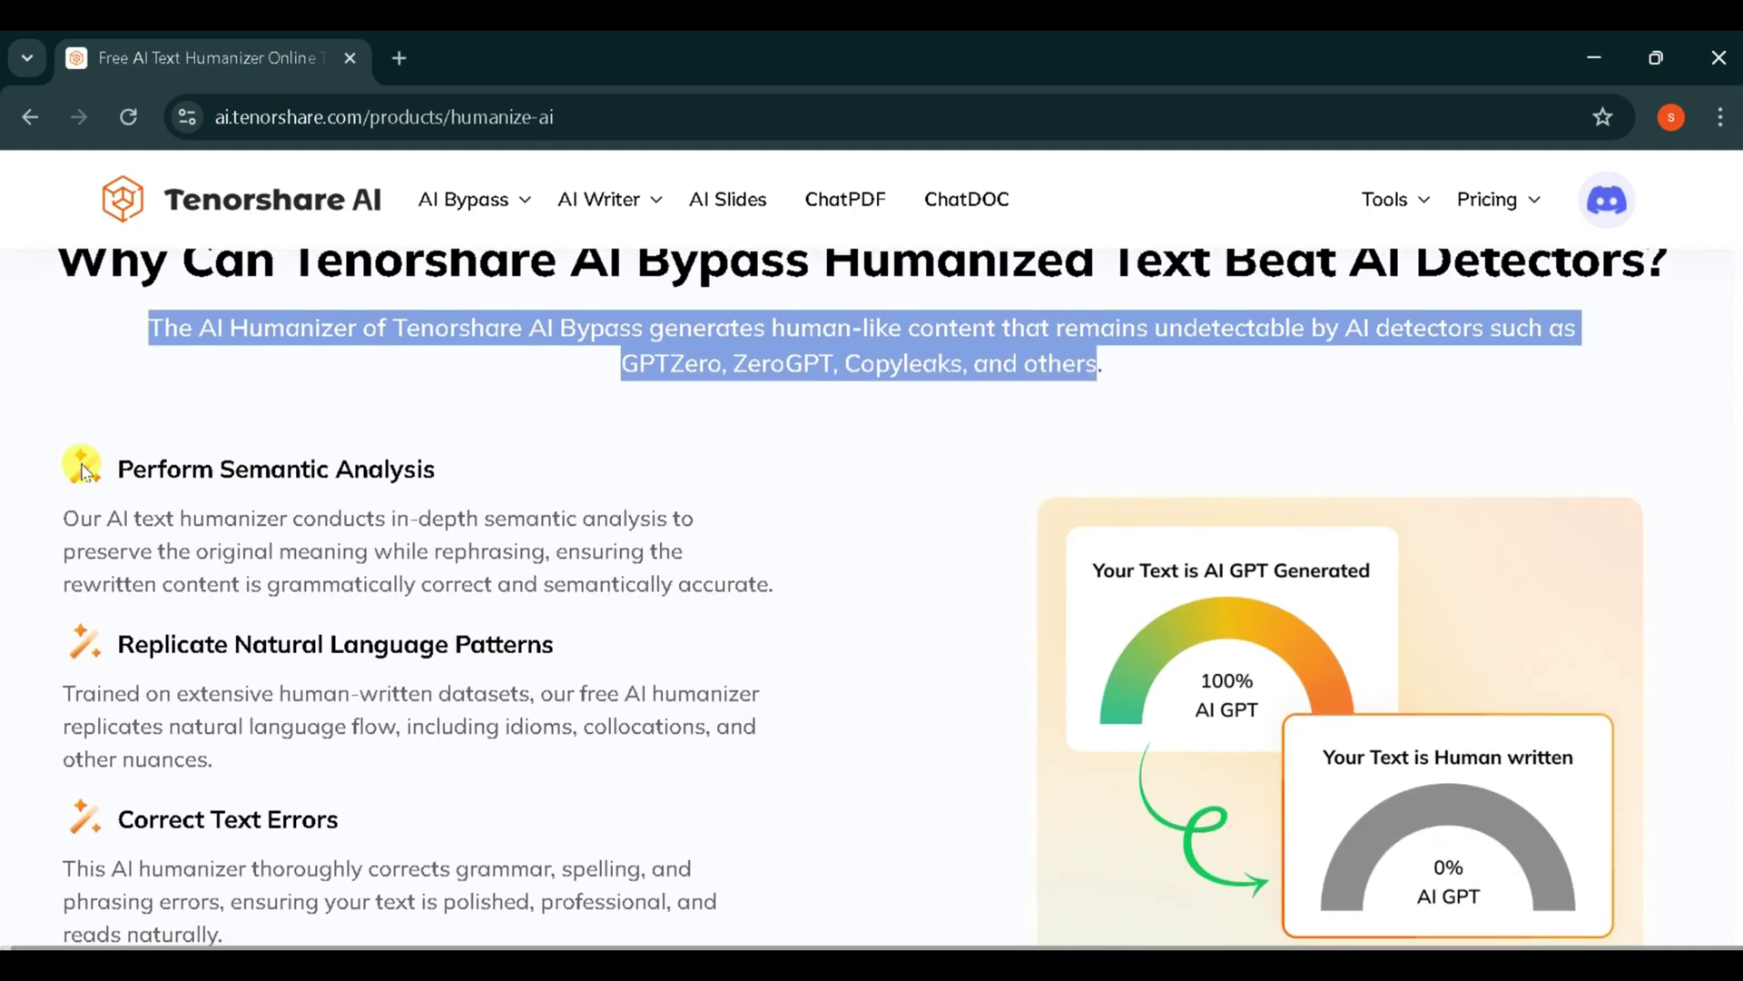
left_click_drag(120, 465, 227, 467)
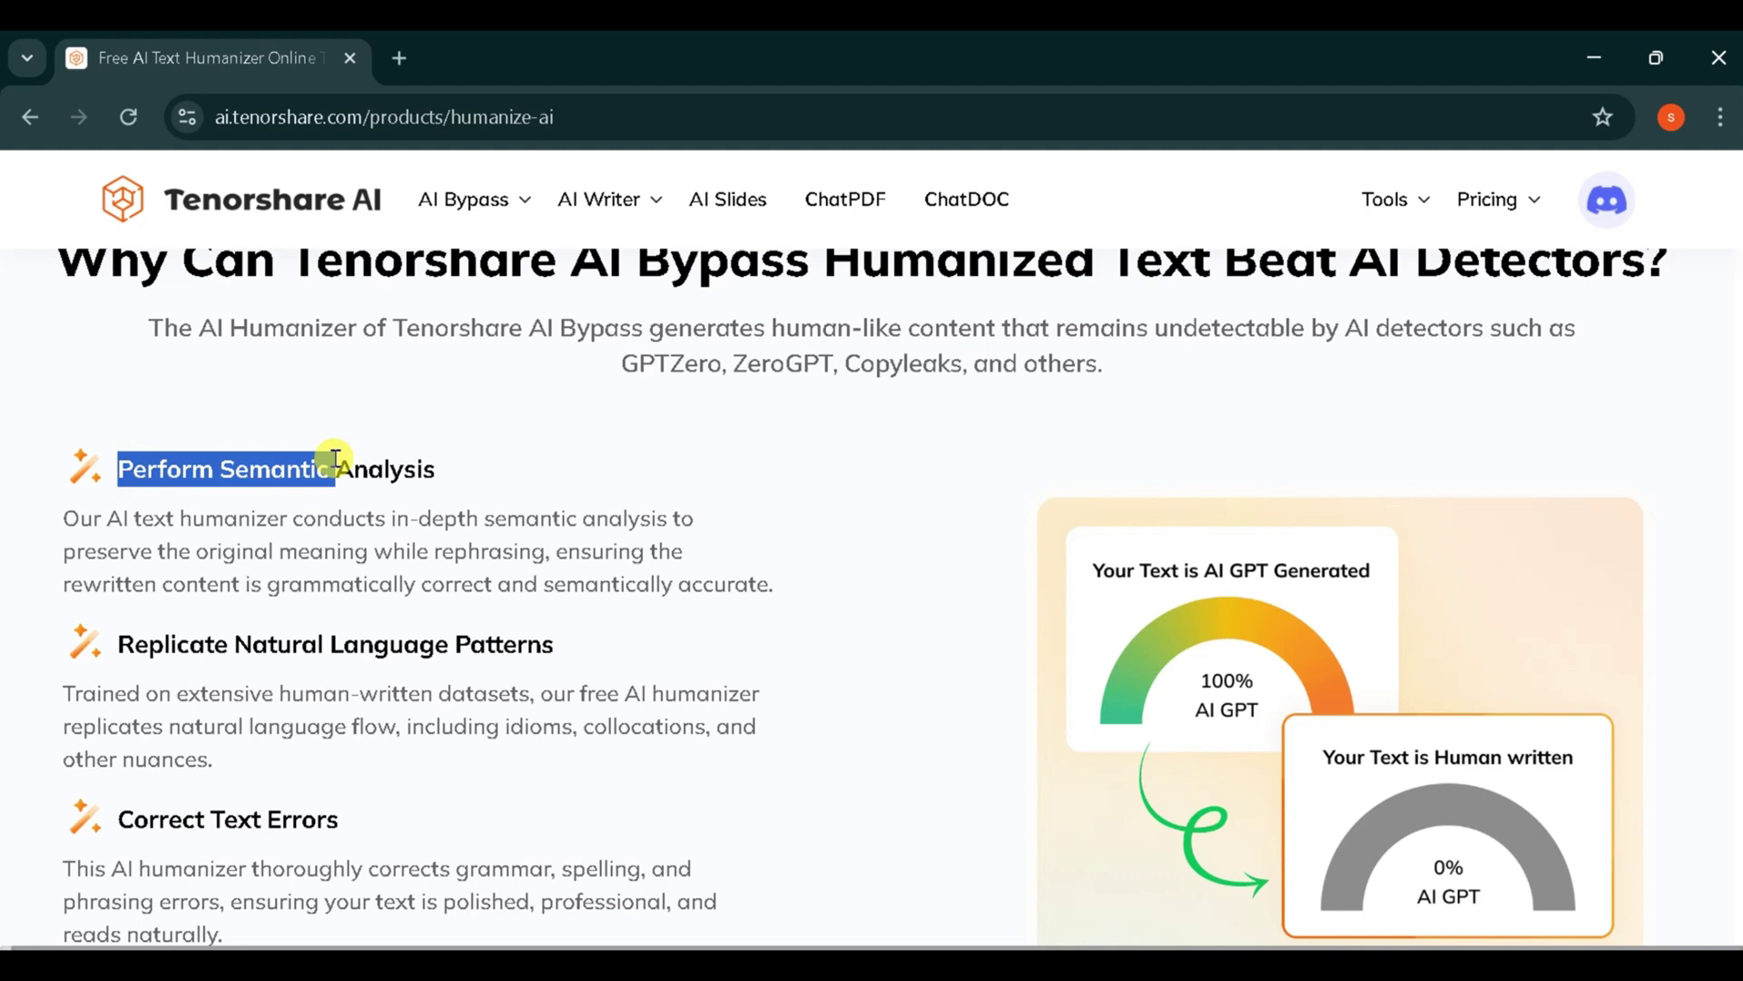
left_click_drag(119, 643, 564, 642)
scroll(560, 638, "down", 1)
scroll(561, 638, "down", 2)
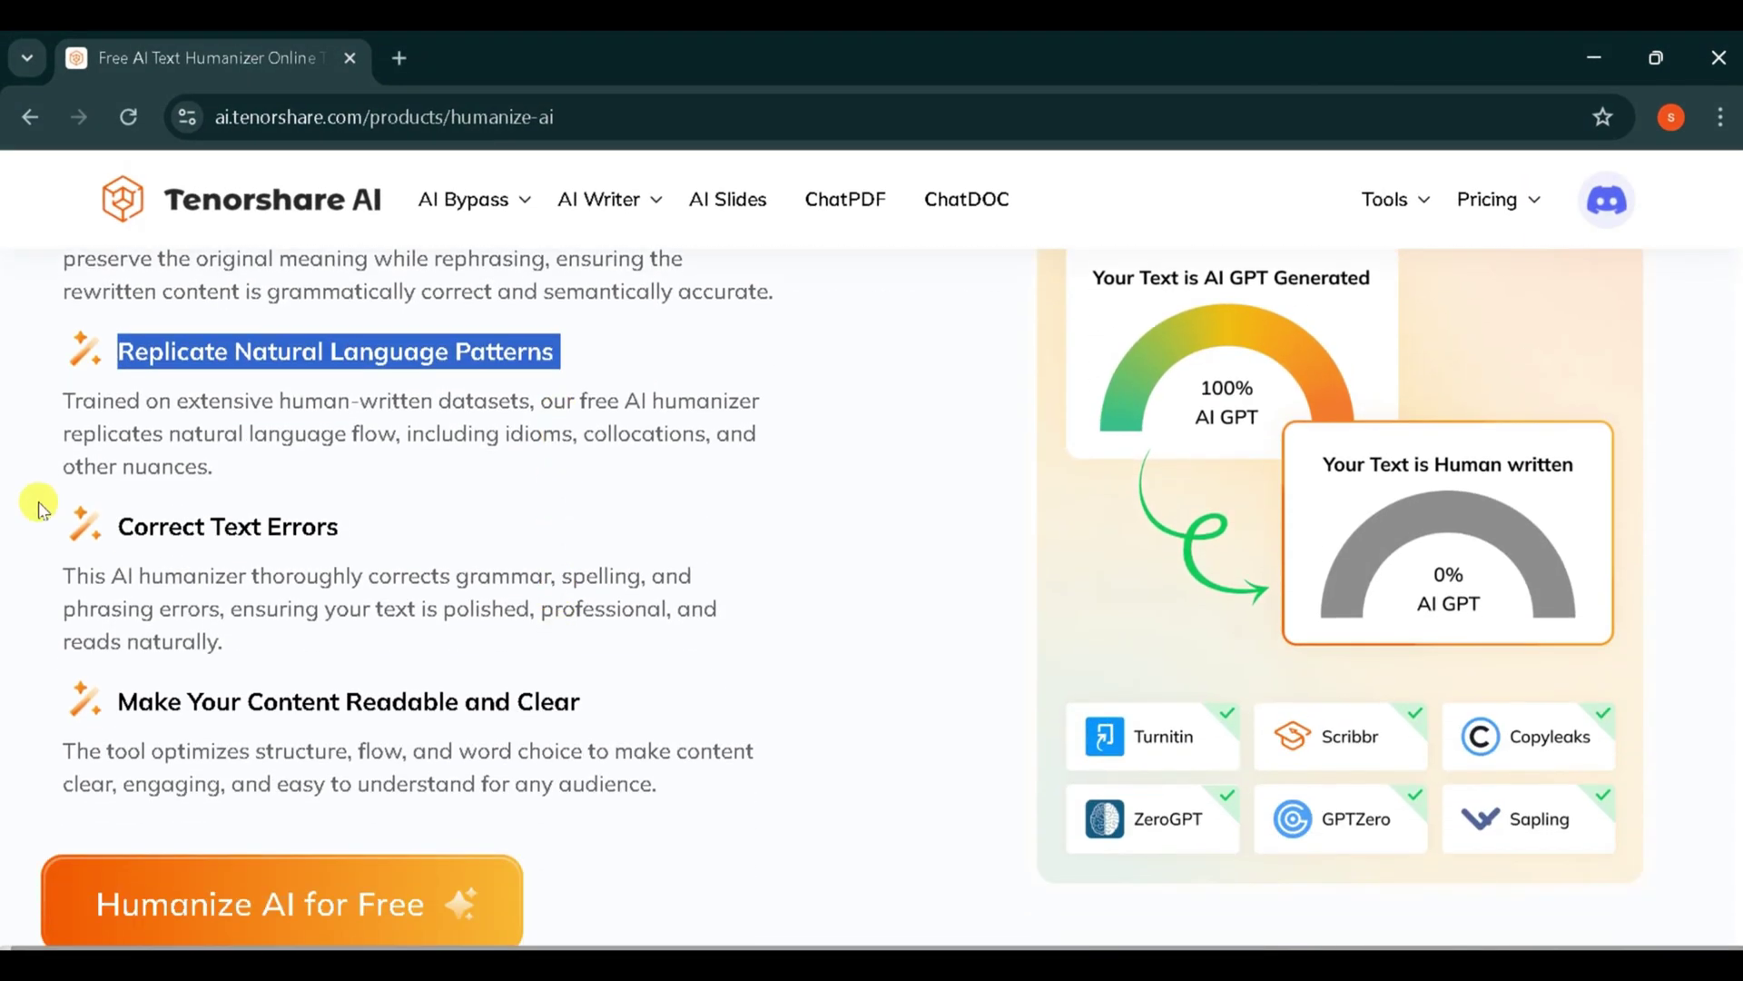
left_click_drag(121, 523, 329, 524)
scroll(351, 526, "down", 2)
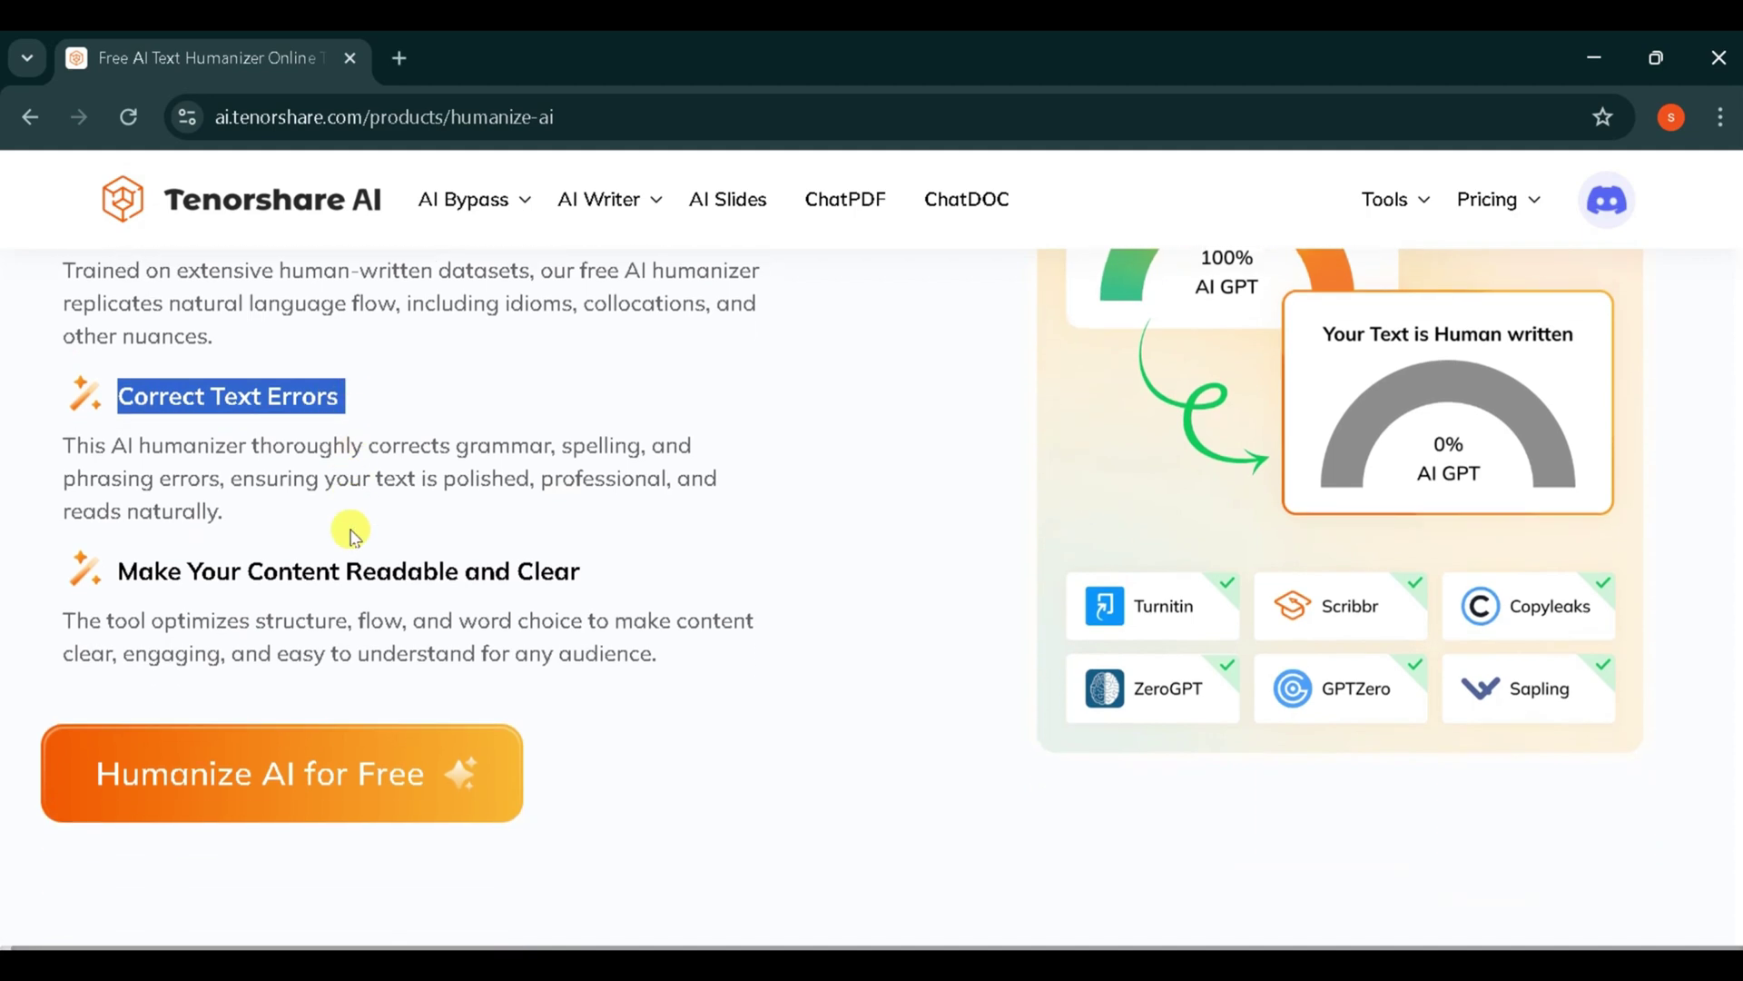
left_click_drag(123, 556, 603, 581)
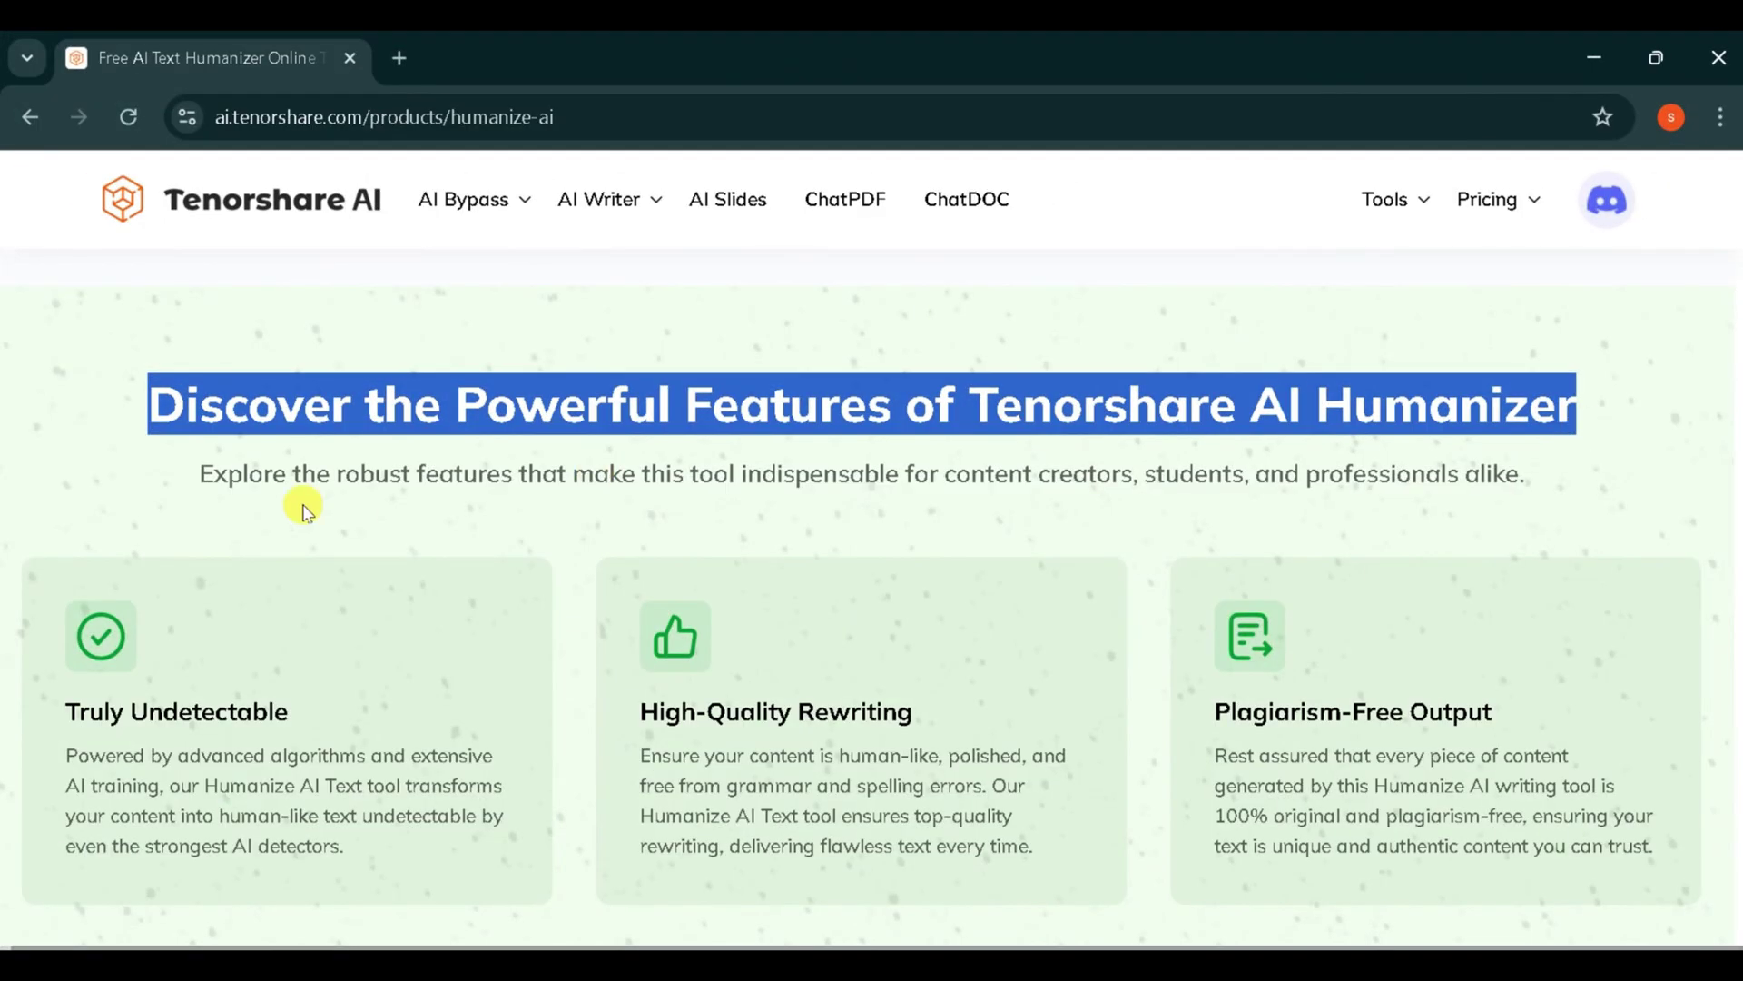
left_click_drag(302, 504, 1490, 475)
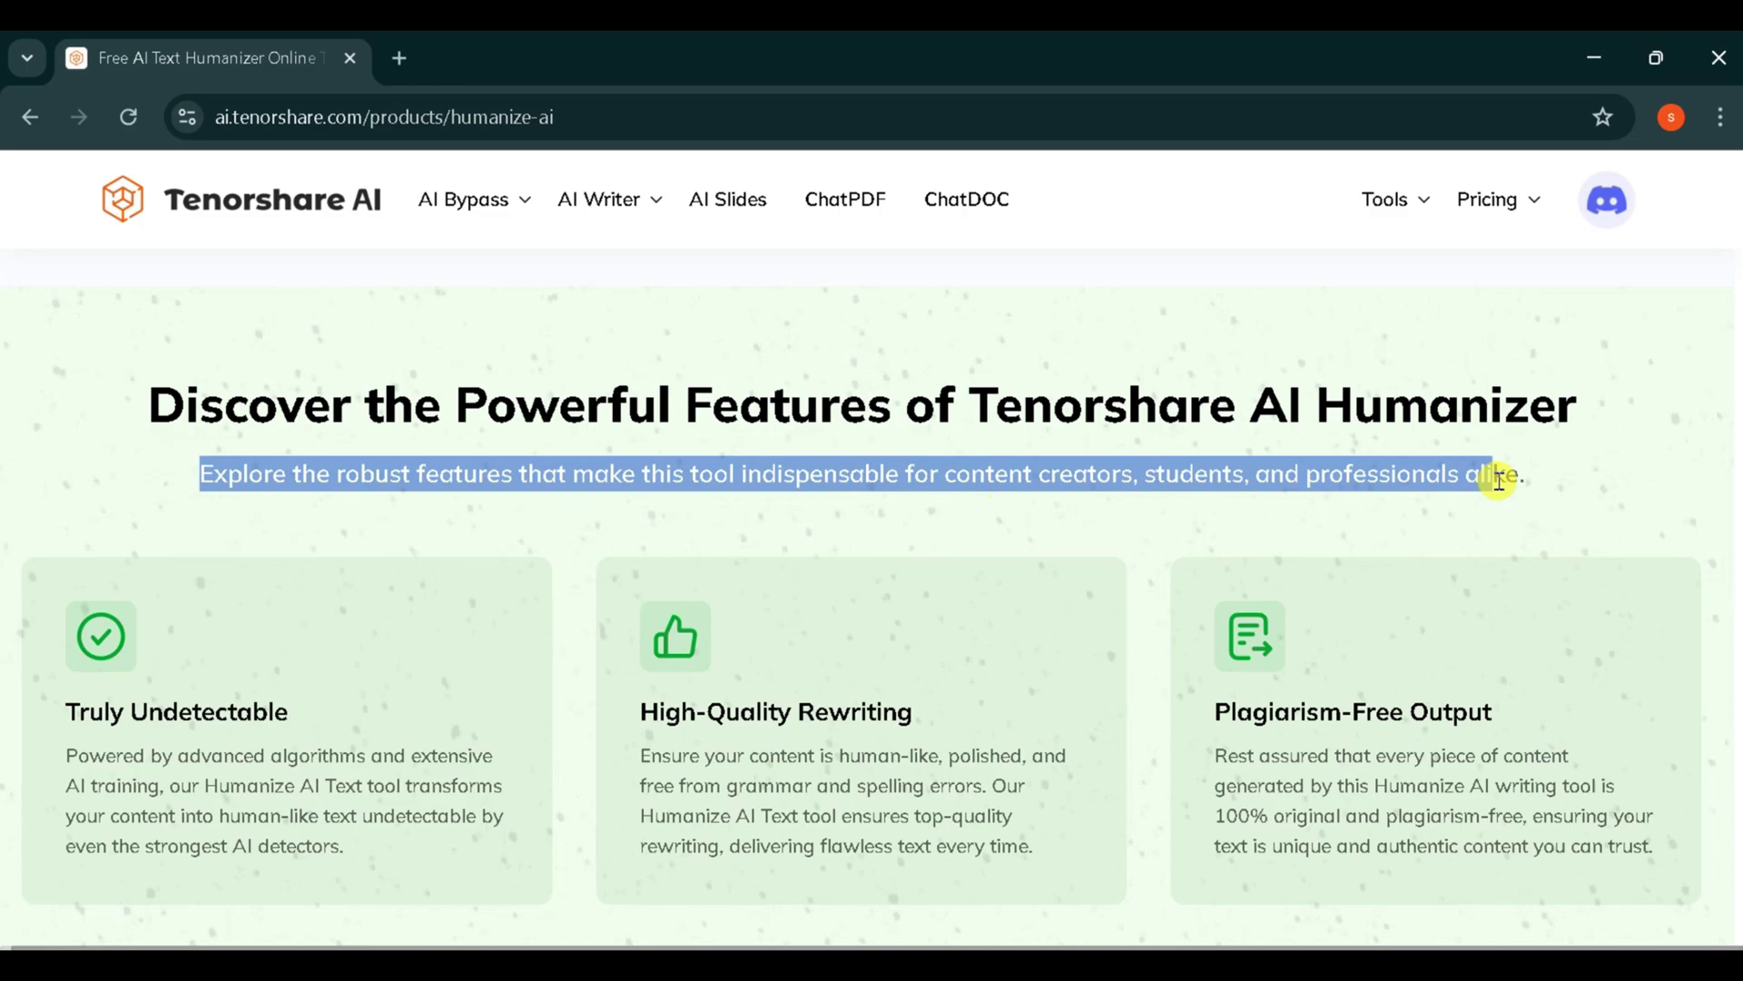
left_click_drag(945, 475, 1459, 474)
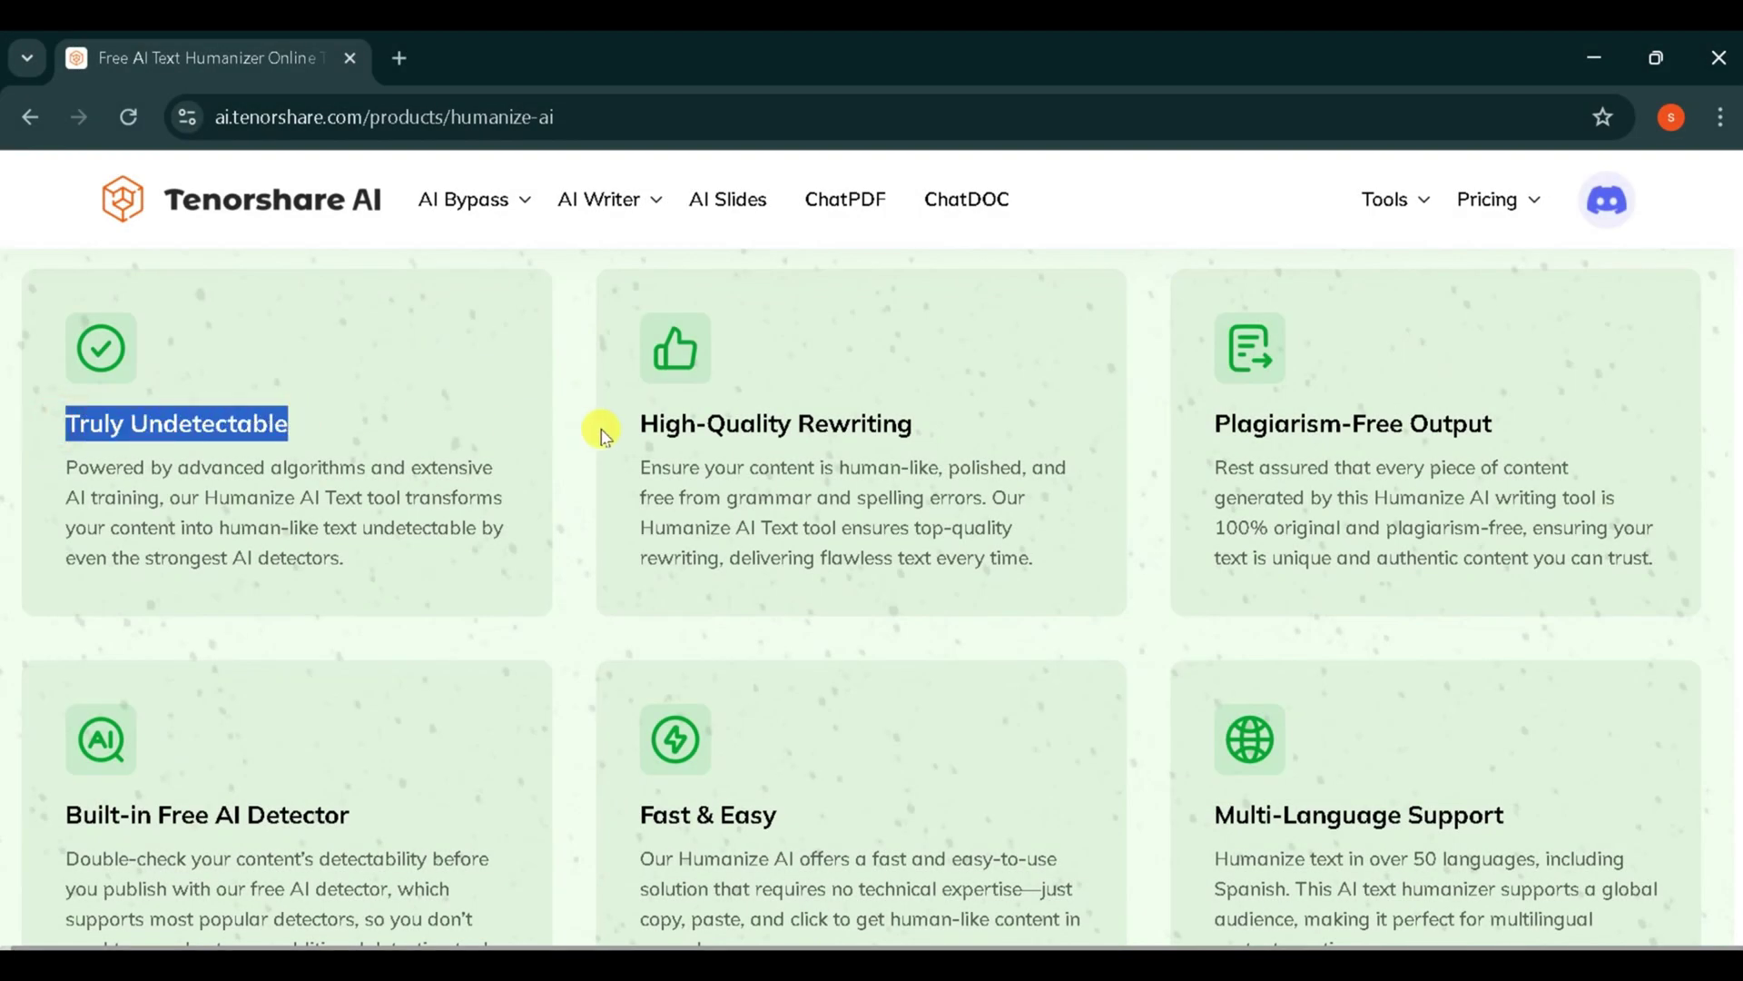
left_click_drag(643, 424, 879, 422)
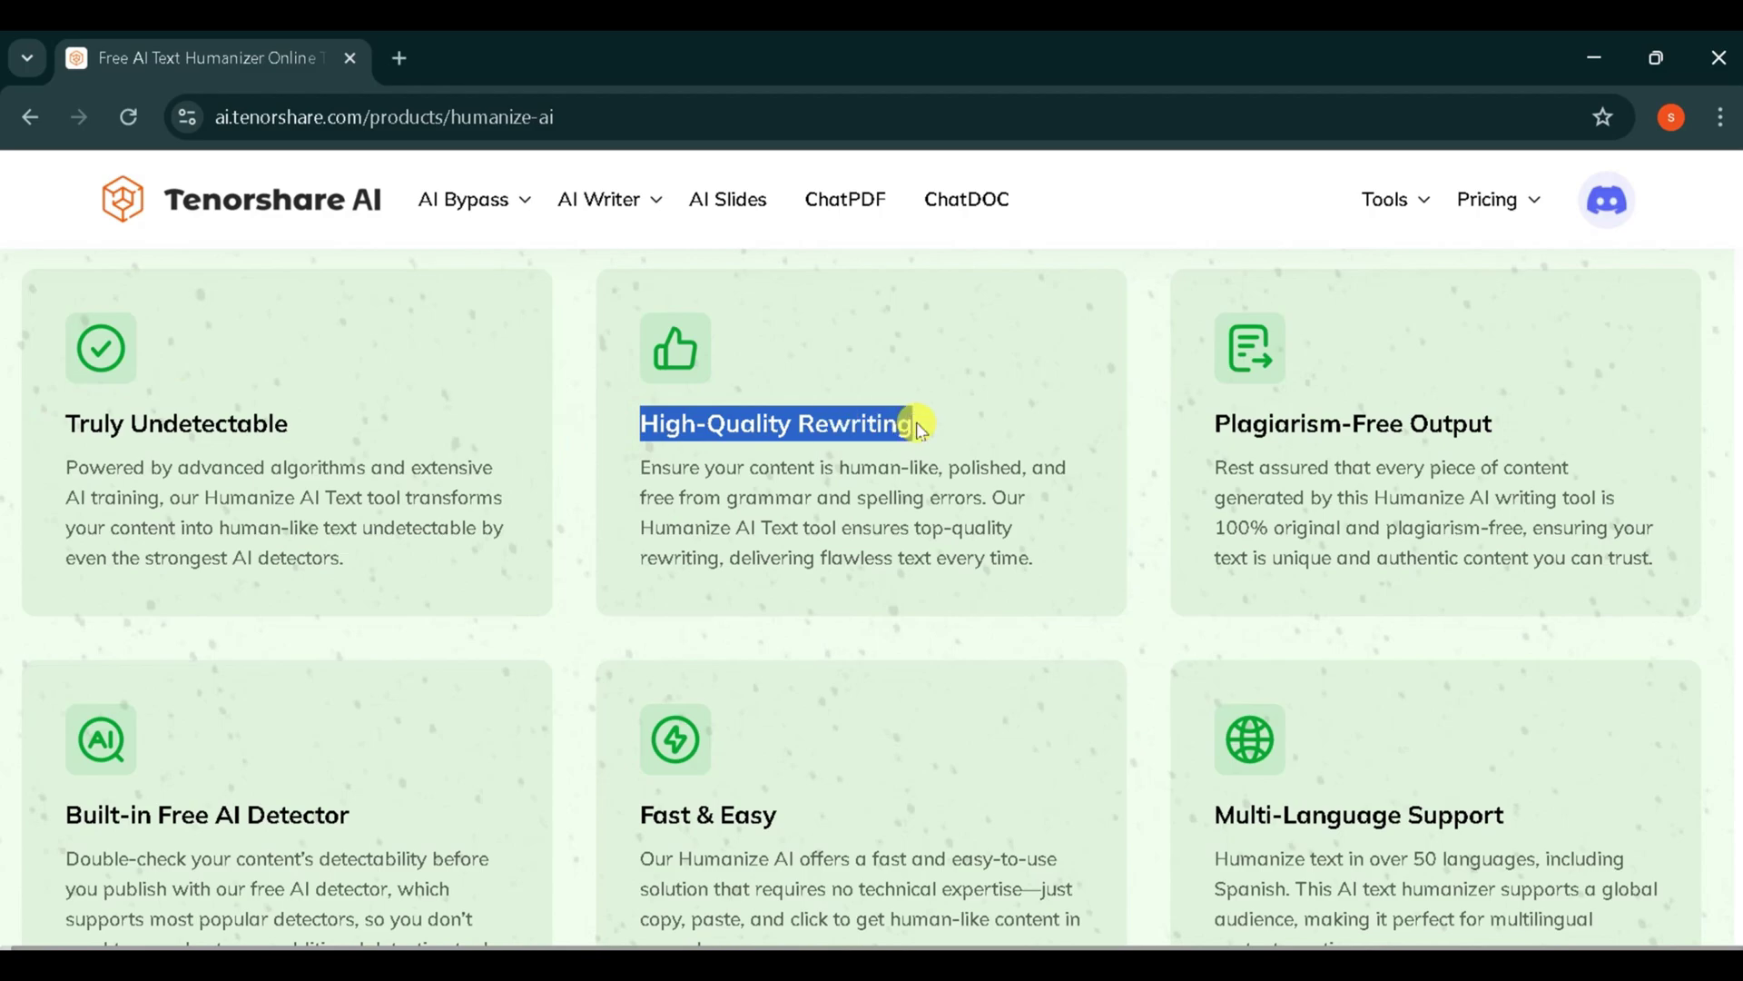
left_click_drag(1215, 424, 1496, 425)
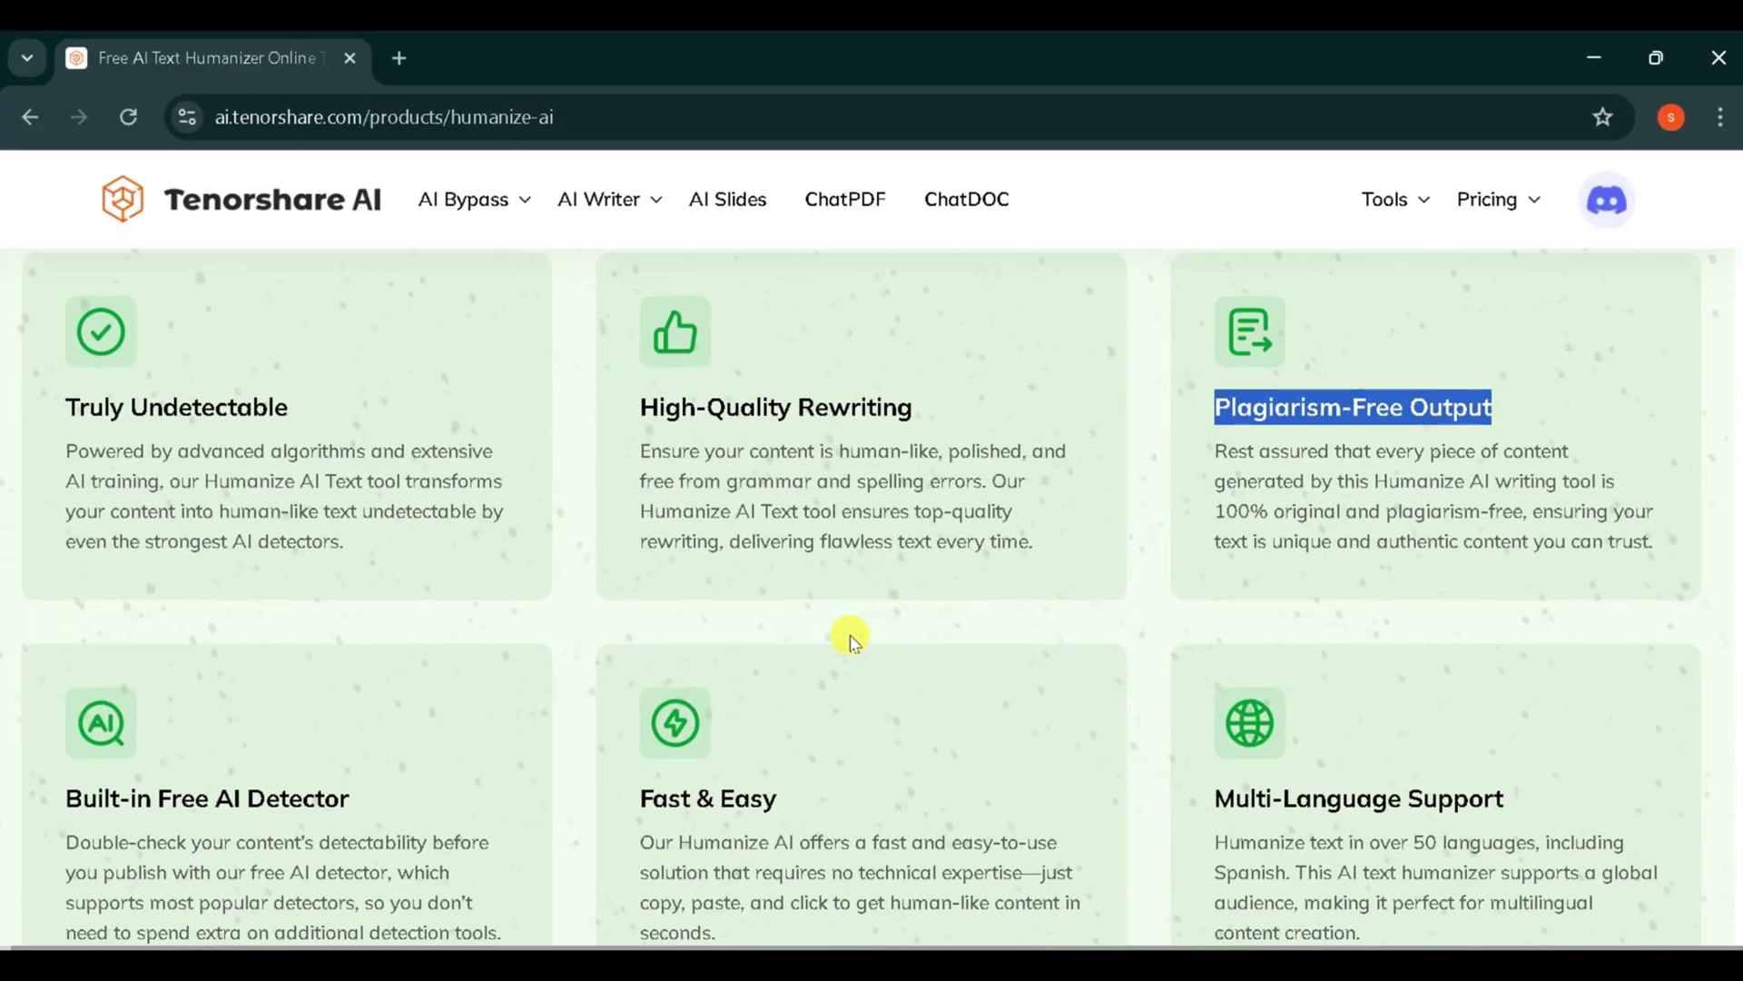
scroll(845, 633, "down", 3)
left_click_drag(60, 561, 251, 539)
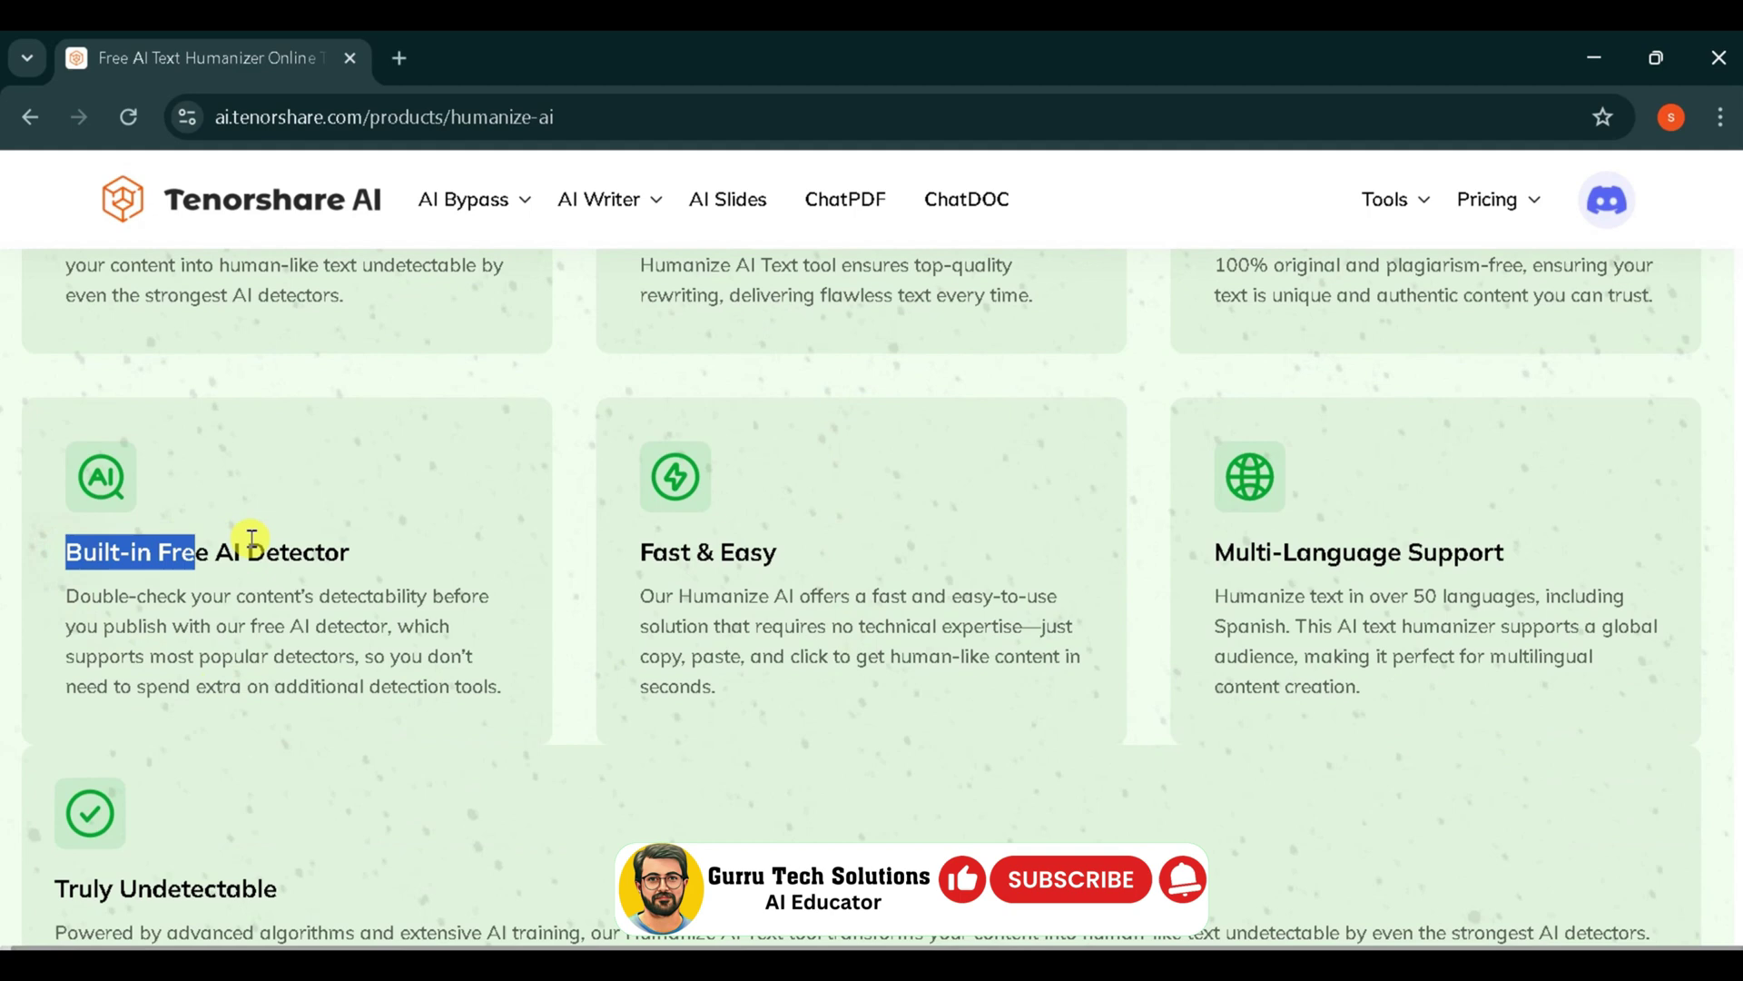
left_click_drag(641, 552, 778, 550)
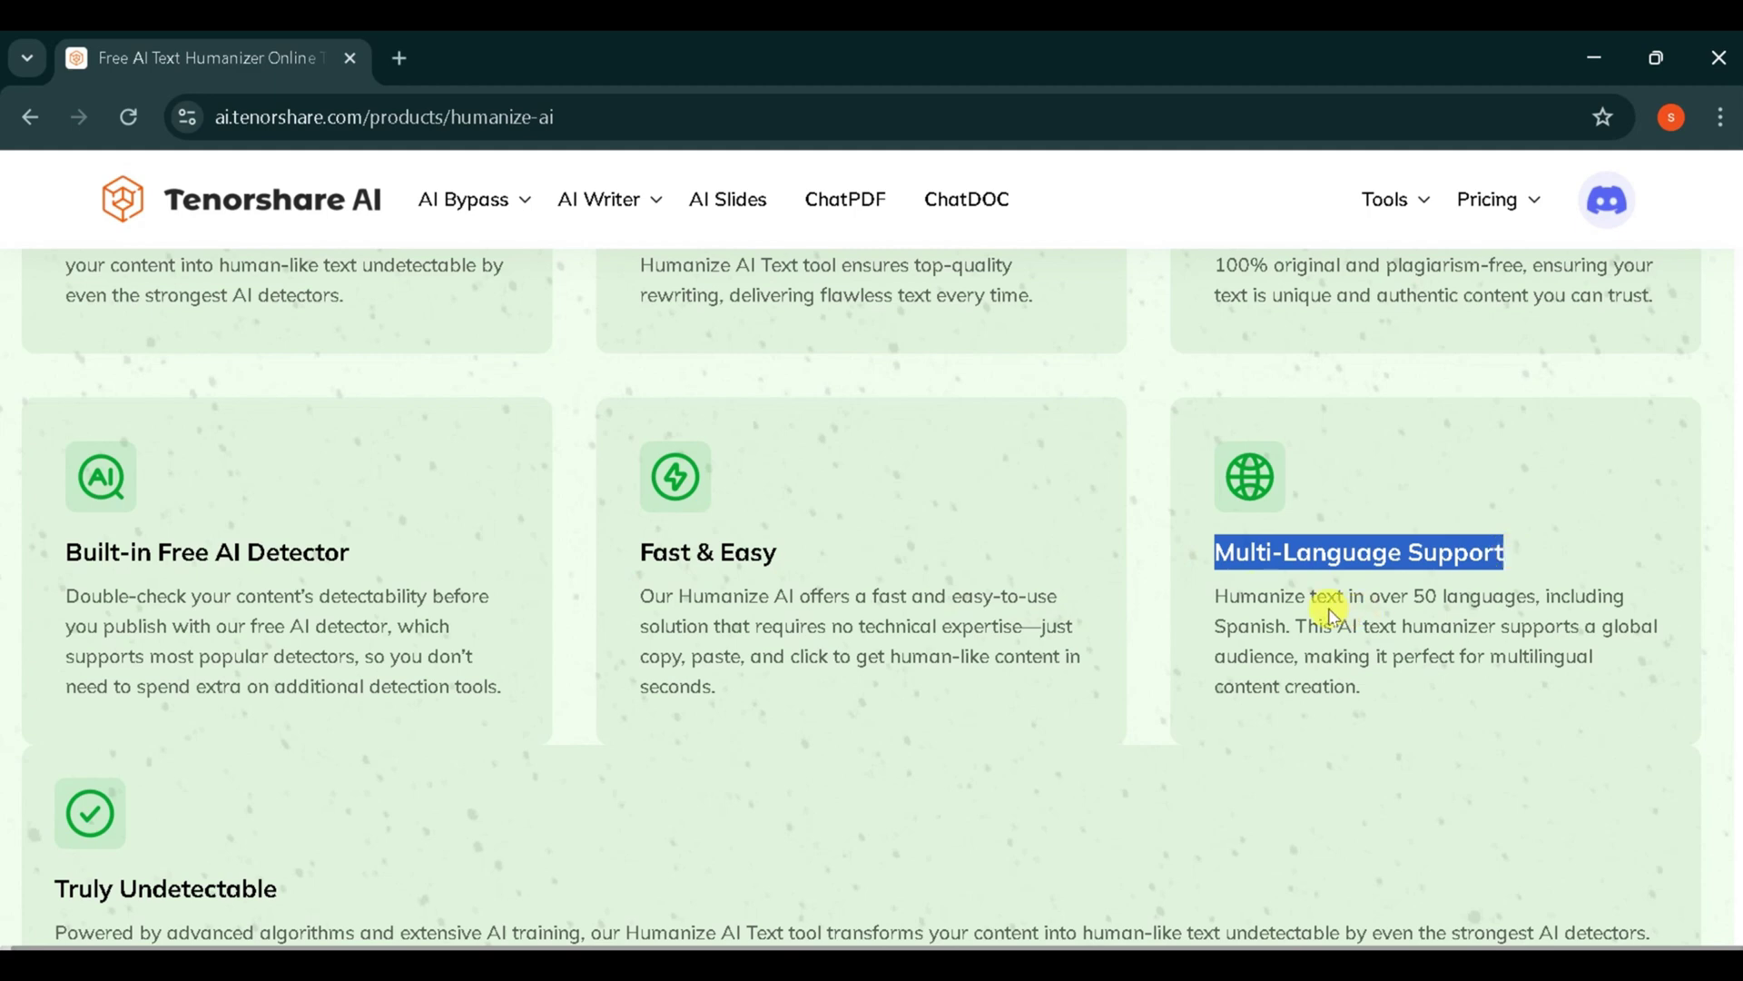
left_click_drag(1217, 602, 1451, 588)
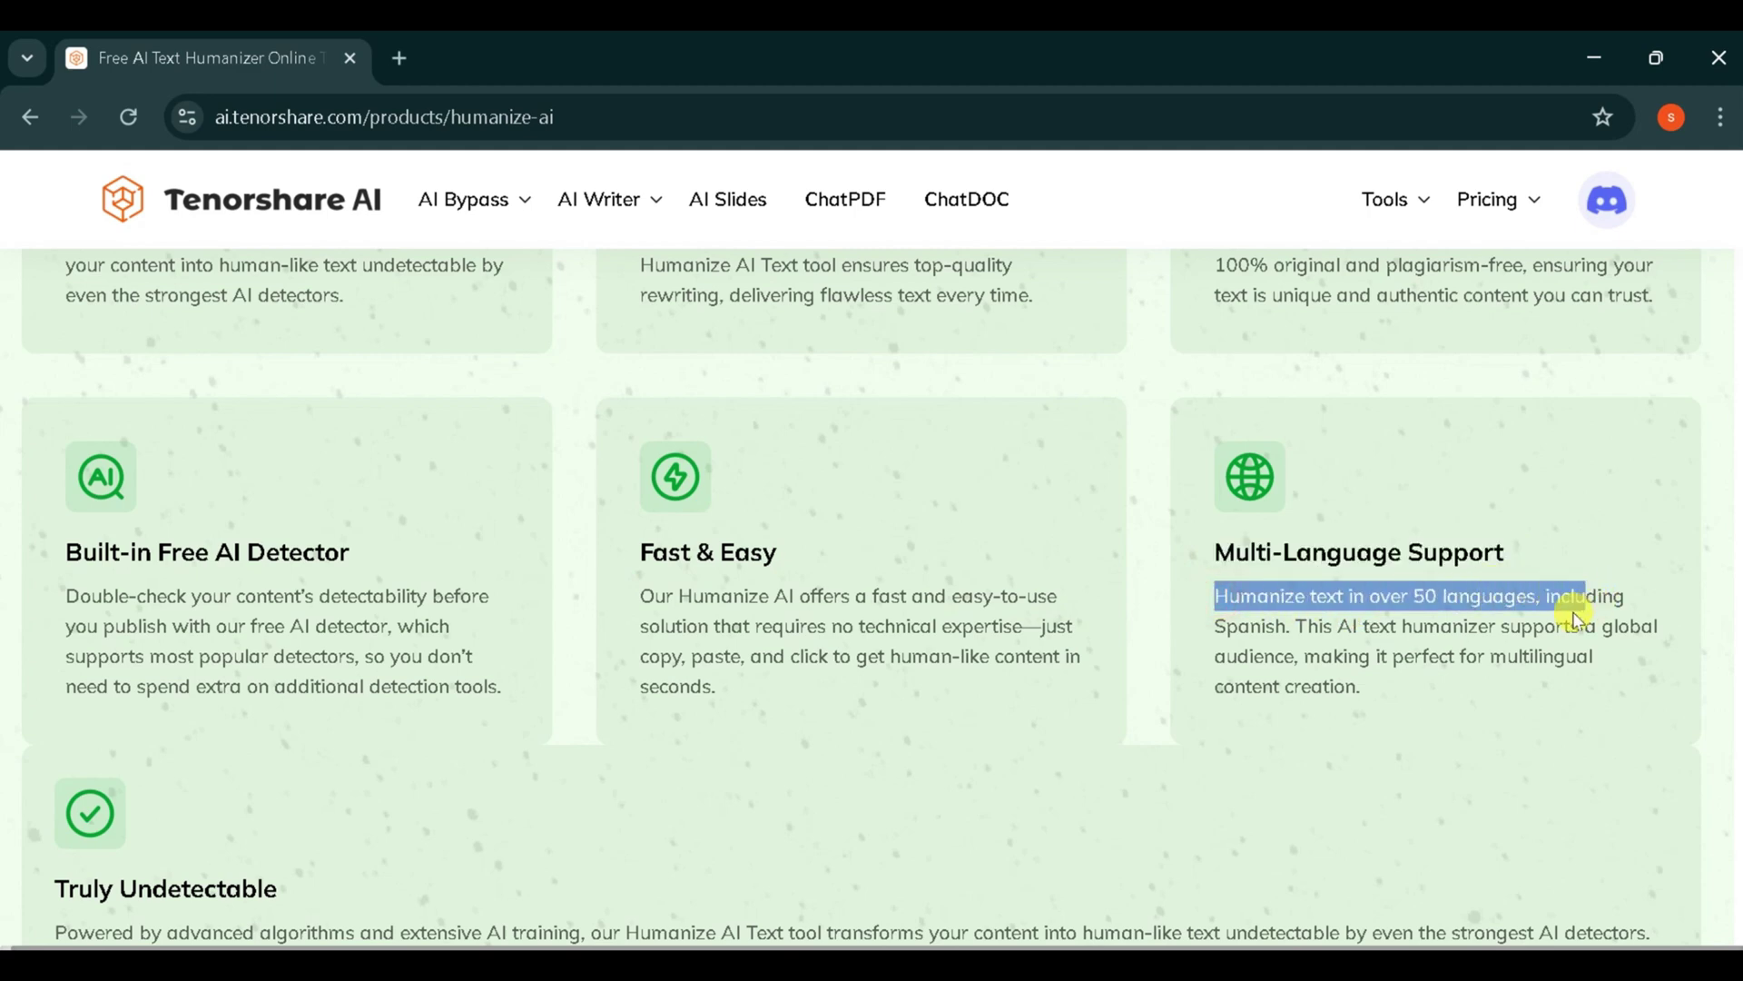
left_click_drag(1575, 615, 1301, 625)
left_click(1391, 496)
scroll(1394, 500, "up", 15)
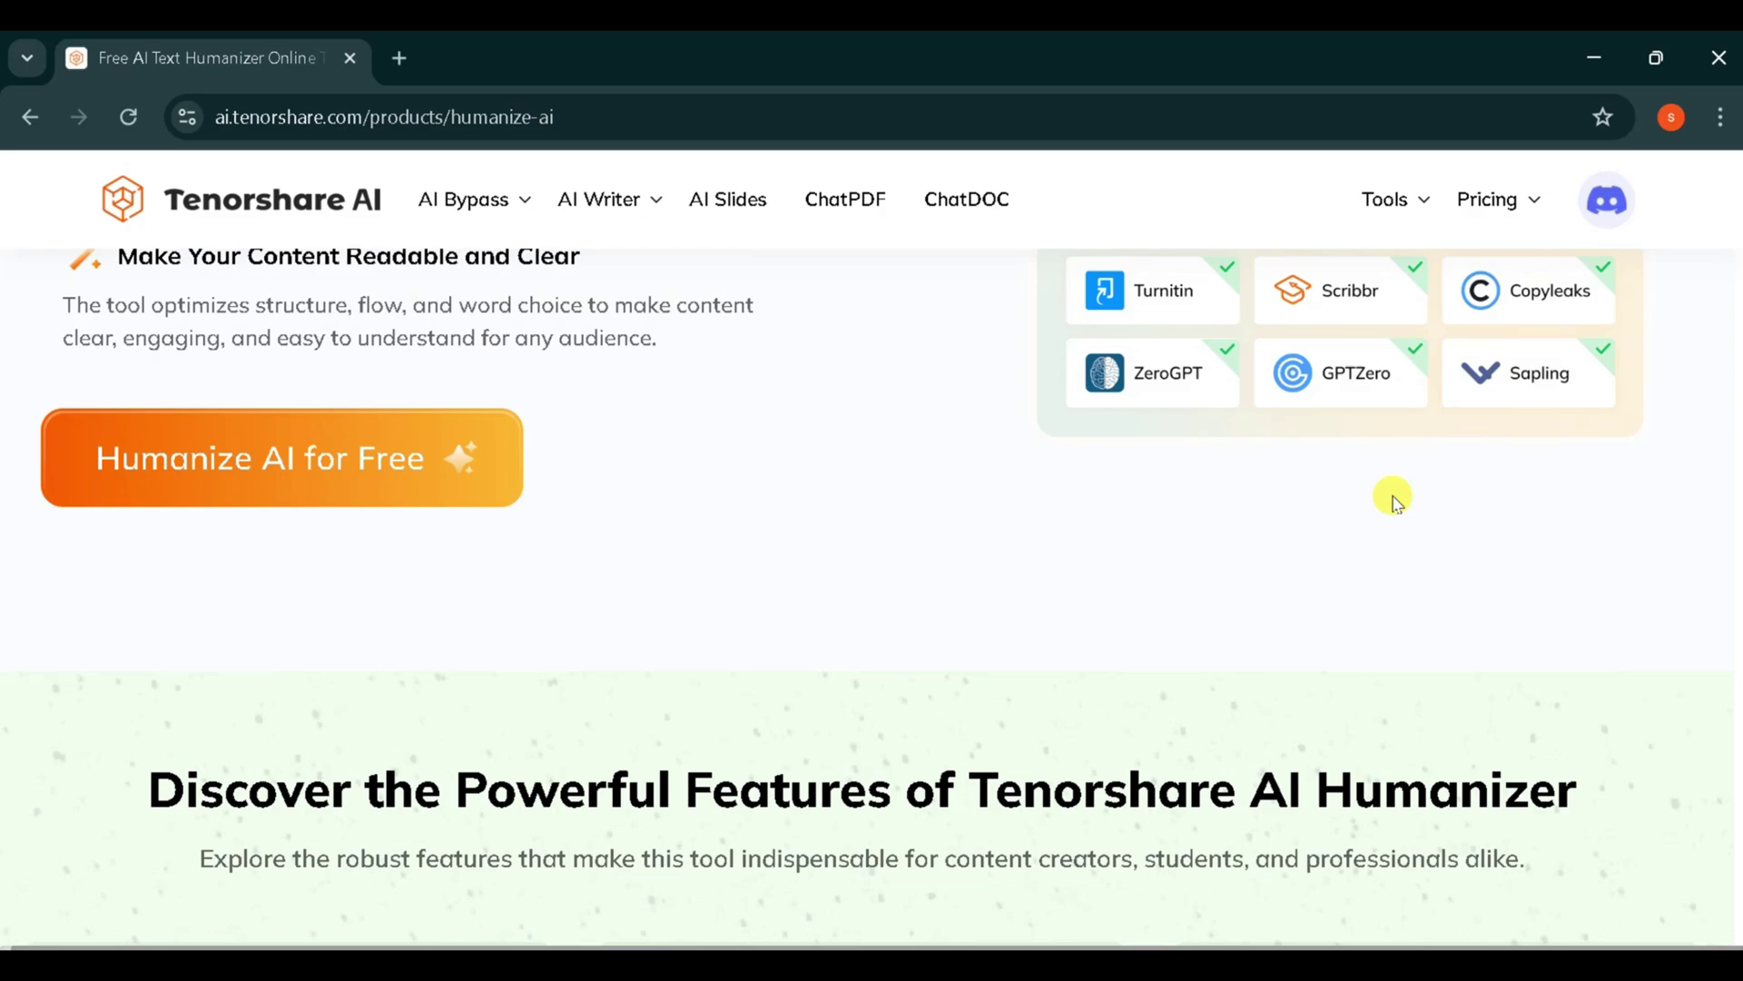
scroll(1395, 501, "up", 7)
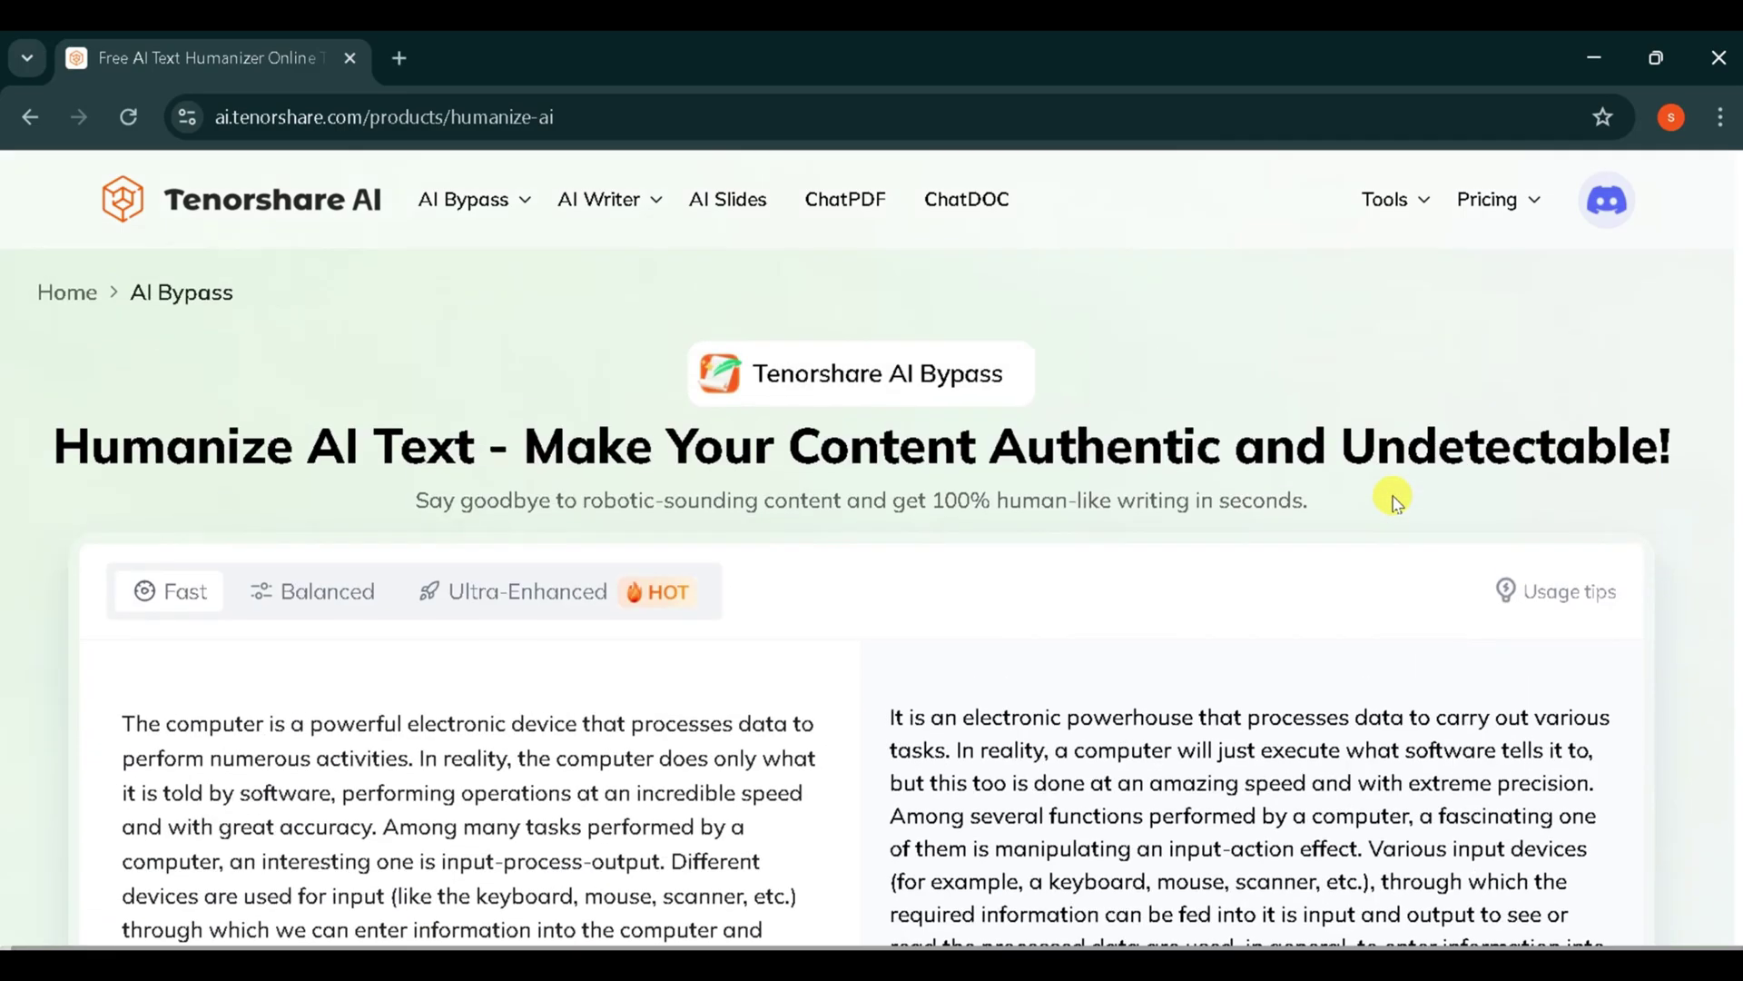